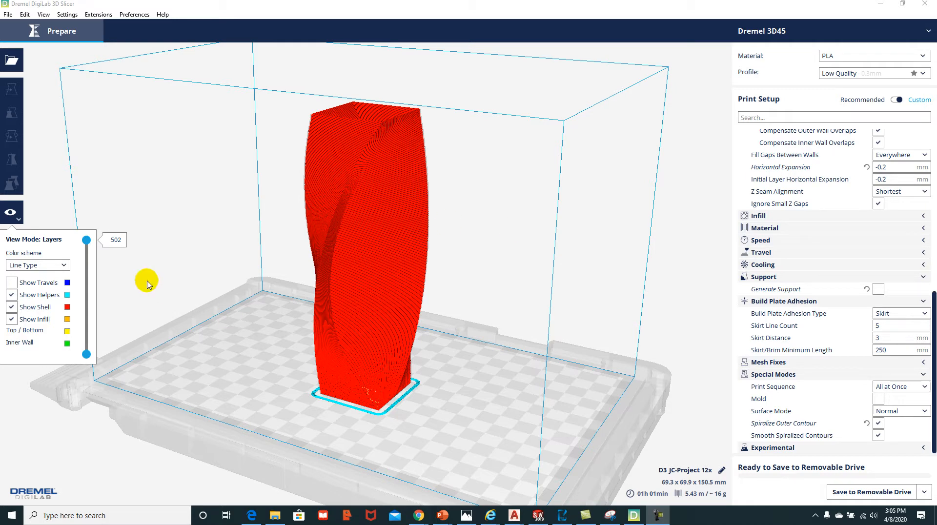
Review the print quality profile choices, the print time estimate and the shell settings for the sliced vase
{"action": "left_click", "coordinate": [86, 241]}
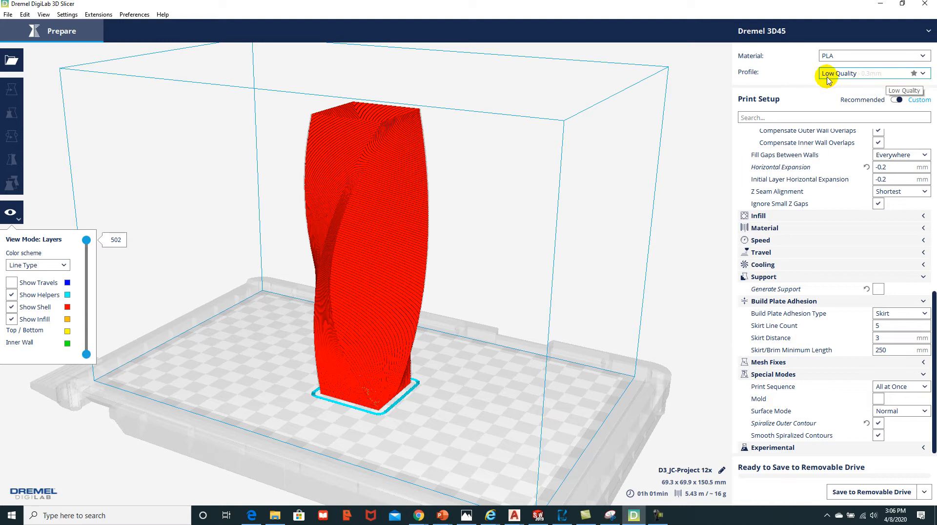
{"action": "left_click", "coordinate": [923, 74]}
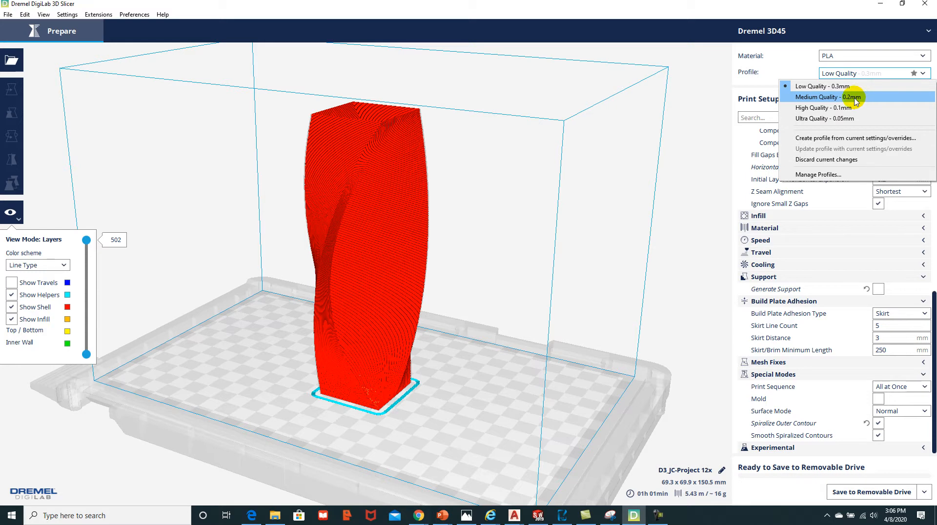
{"action": "left_click", "coordinate": [786, 73]}
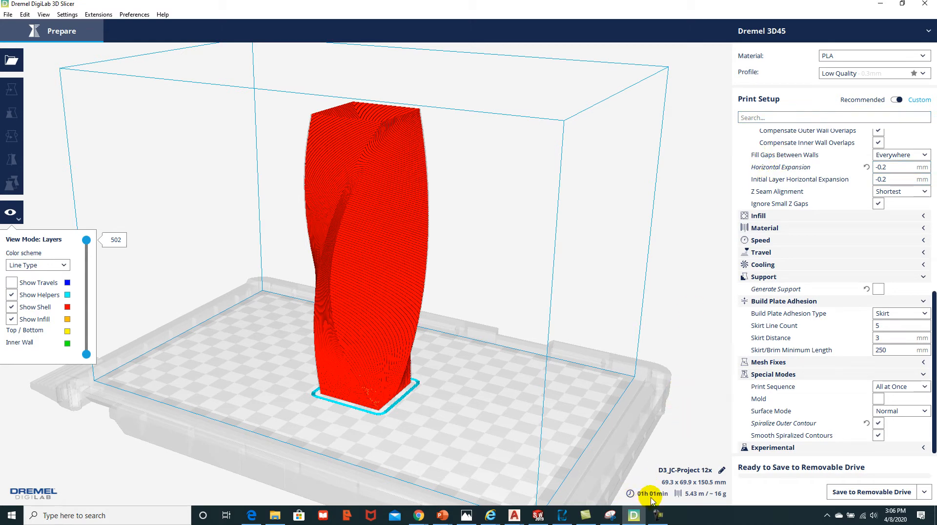
{"action": "mouse_move", "coordinate": [655, 499]}
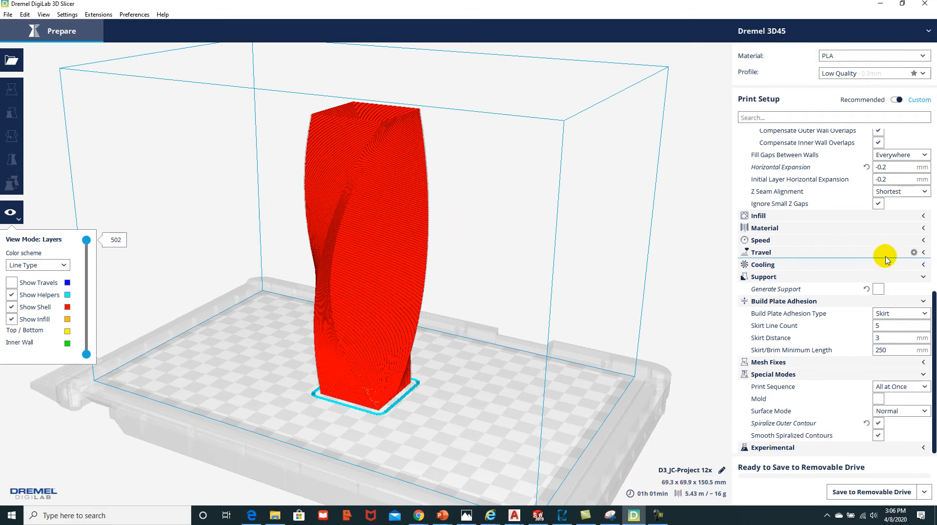
{"action": "left_click_drag", "start_coordinate": [932, 322], "coordinate": [932, 210]}
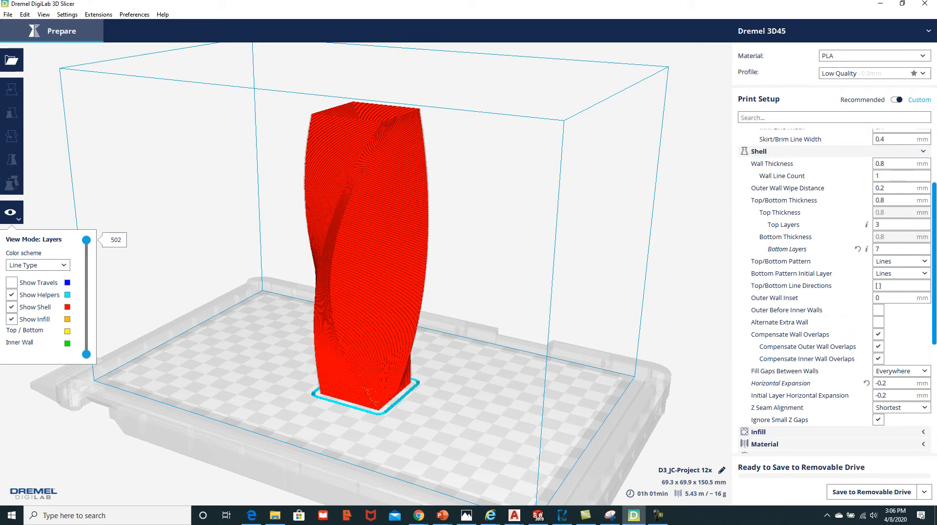
{"action": "mouse_move", "coordinate": [809, 249]}
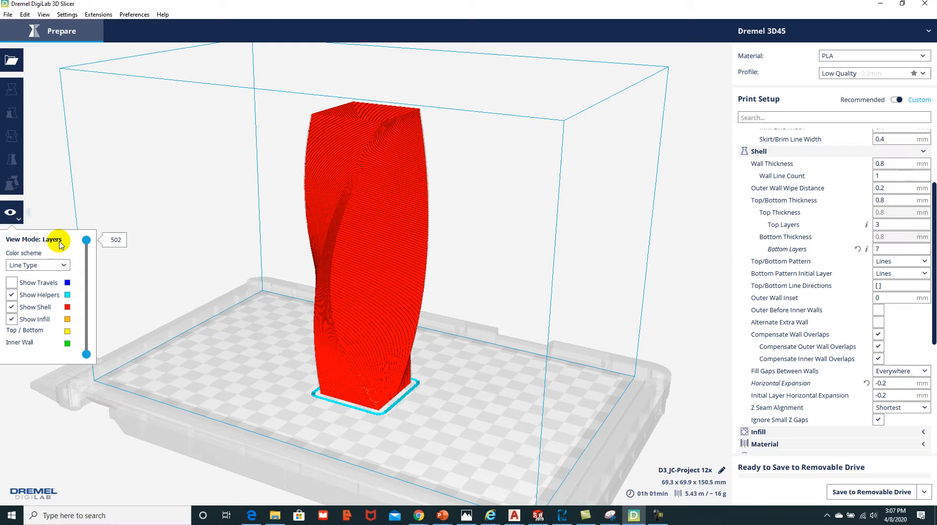
Preview the sliced vase in Layers view, from the first layer through the bottom layers up to full height
{"action": "left_click", "coordinate": [21, 219]}
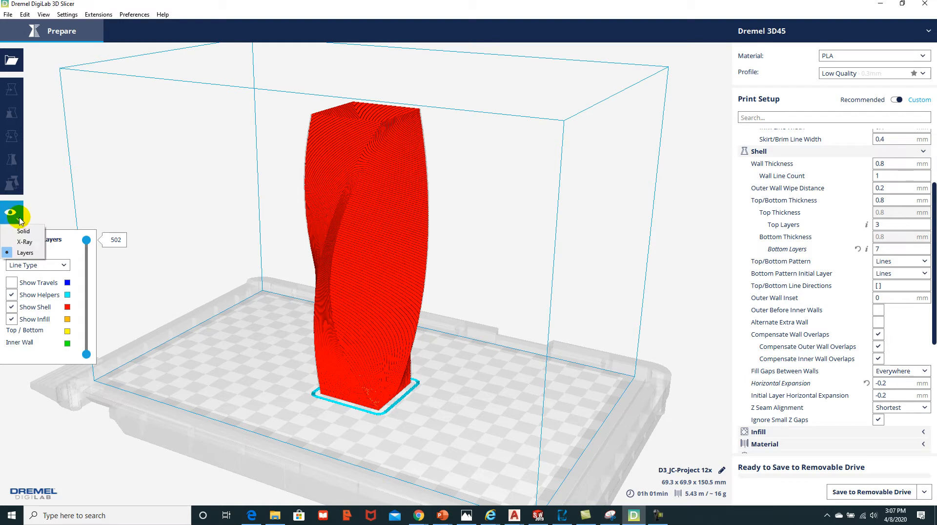
{"action": "left_click", "coordinate": [26, 253]}
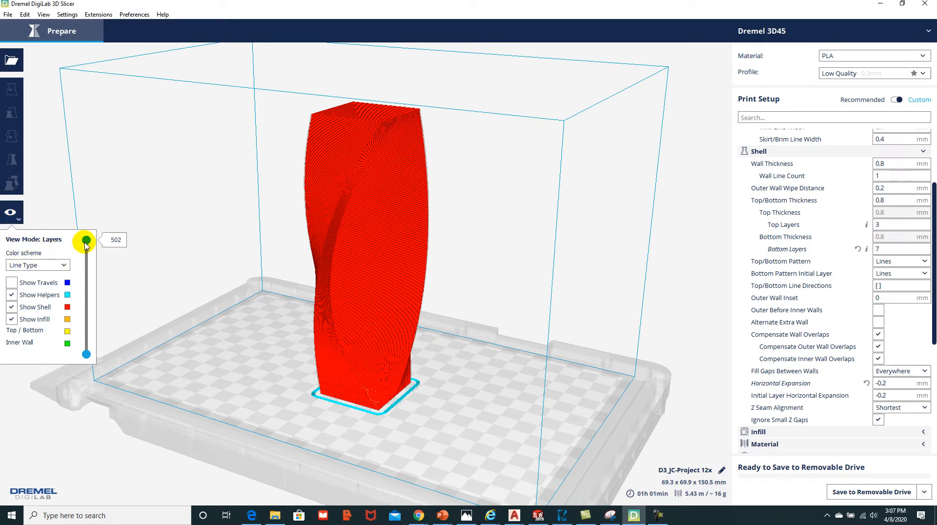
{"action": "left_click_drag", "start_coordinate": [87, 242], "coordinate": [96, 360]}
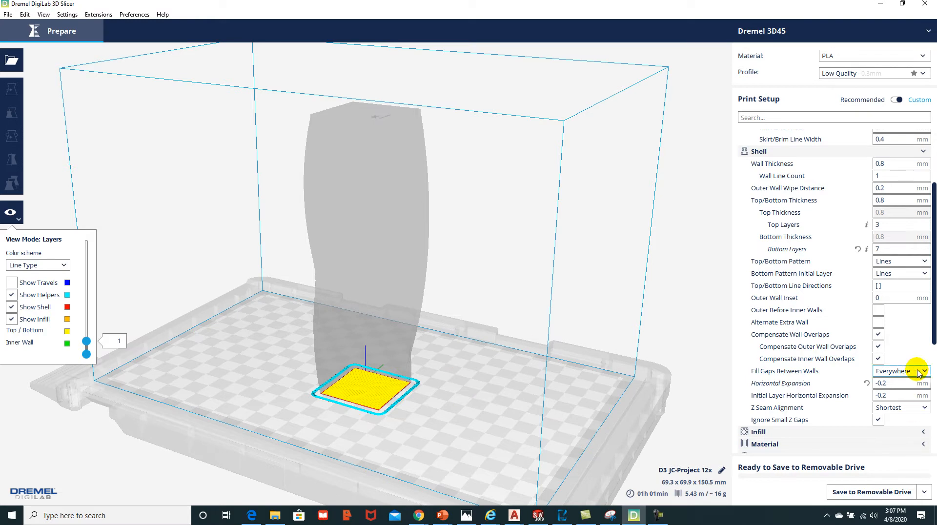
{"action": "left_click_drag", "start_coordinate": [929, 320], "coordinate": [932, 414]}
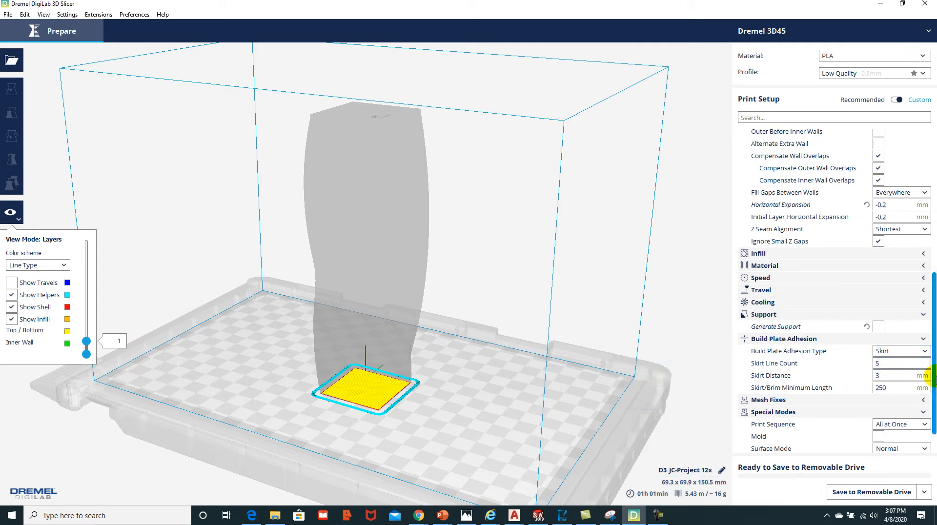
{"action": "left_click_drag", "start_coordinate": [935, 377], "coordinate": [934, 275]}
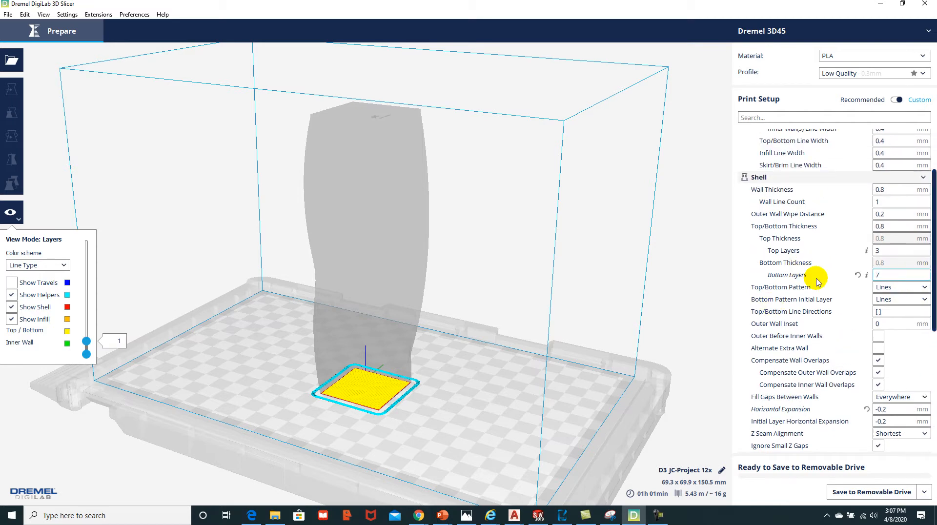
{"action": "left_click_drag", "start_coordinate": [88, 343], "coordinate": [88, 338]}
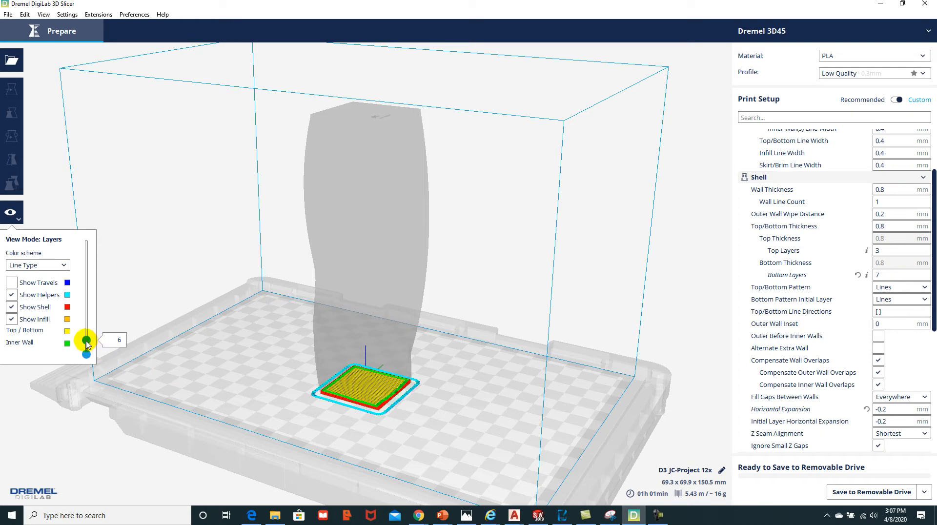
{"action": "left_click_drag", "start_coordinate": [86, 343], "coordinate": [94, 235]}
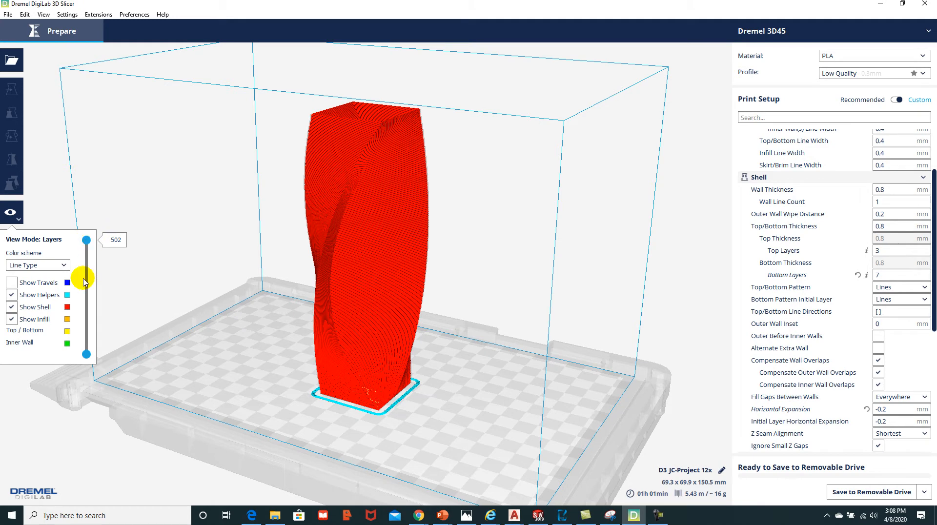
Start a new project that clears the build plate and unsaved settings, and close the slicer
{"action": "left_click", "coordinate": [7, 16]}
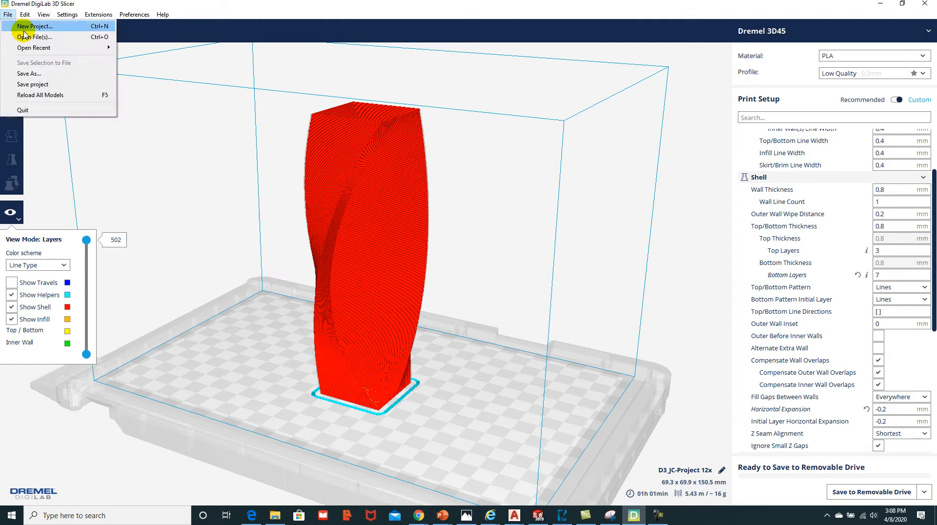
{"action": "left_click", "coordinate": [23, 29]}
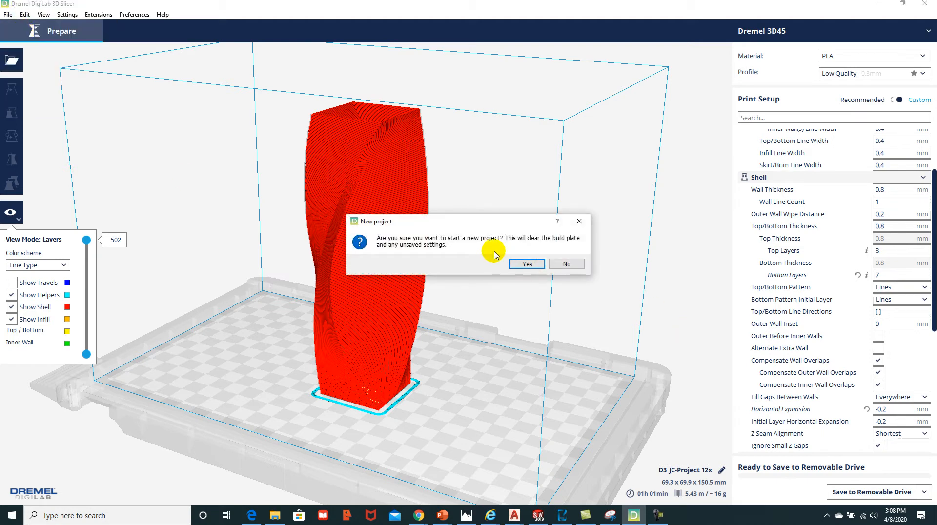
{"action": "left_click", "coordinate": [522, 266]}
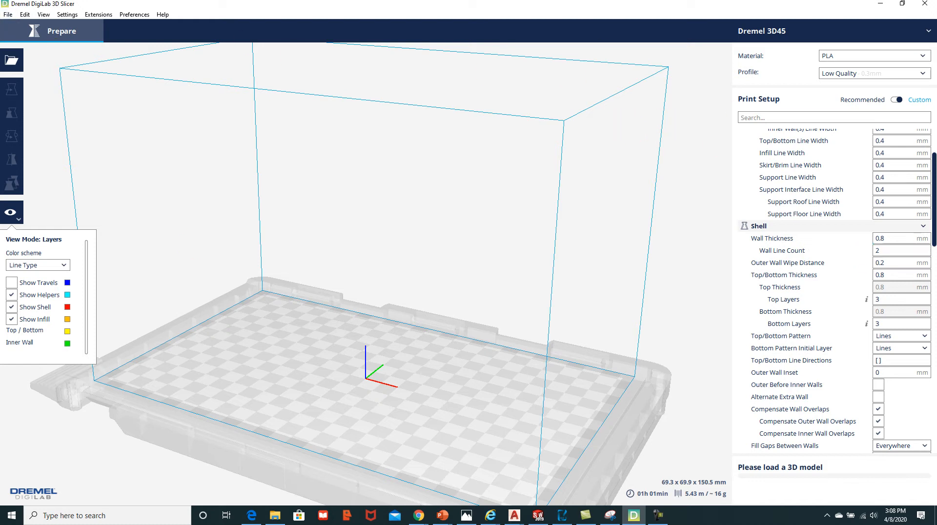
{"action": "left_click", "coordinate": [919, 8]}
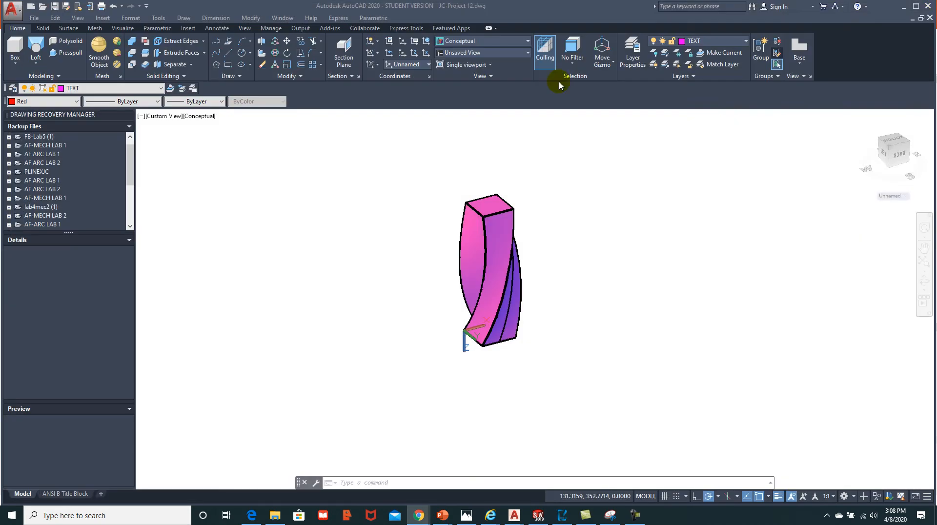
Search Windows for "drem" and launch Dremel DigiLab 3D Slicer
{"action": "left_click", "coordinate": [11, 515]}
{"action": "left_click", "coordinate": [32, 516]}
{"action": "type", "text": "drem"}
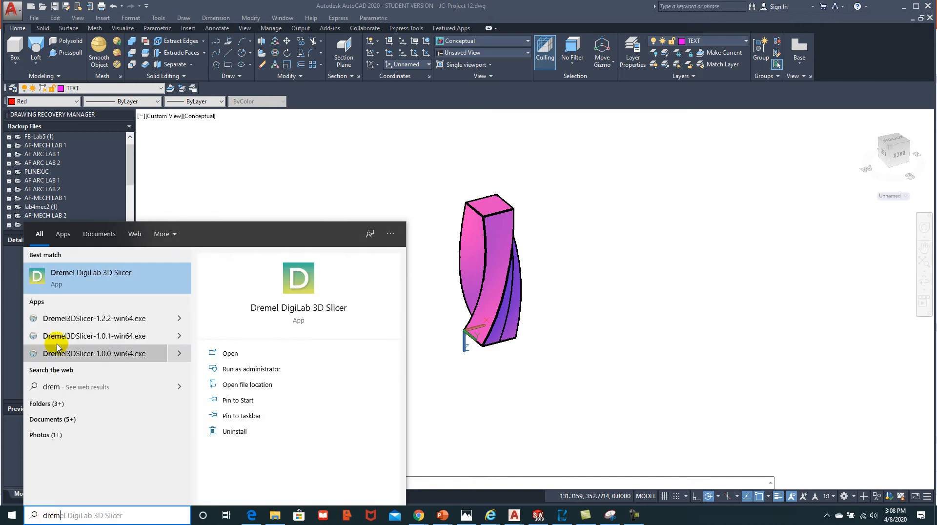
{"action": "left_click", "coordinate": [72, 275]}
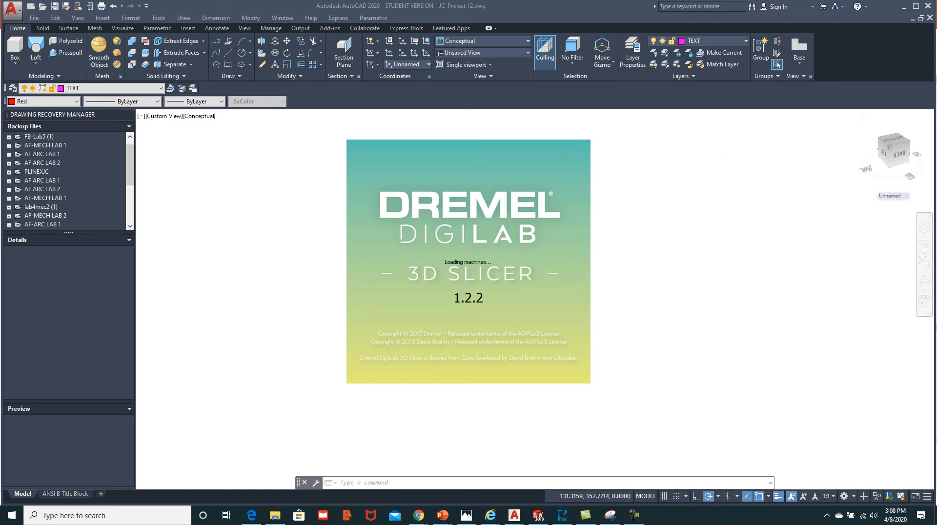
Switch to Chrome and search Google for "dremel digilab 3d slicer" in a new tab
{"action": "left_click_drag", "start_coordinate": [936, 30], "coordinate": [587, 10]}
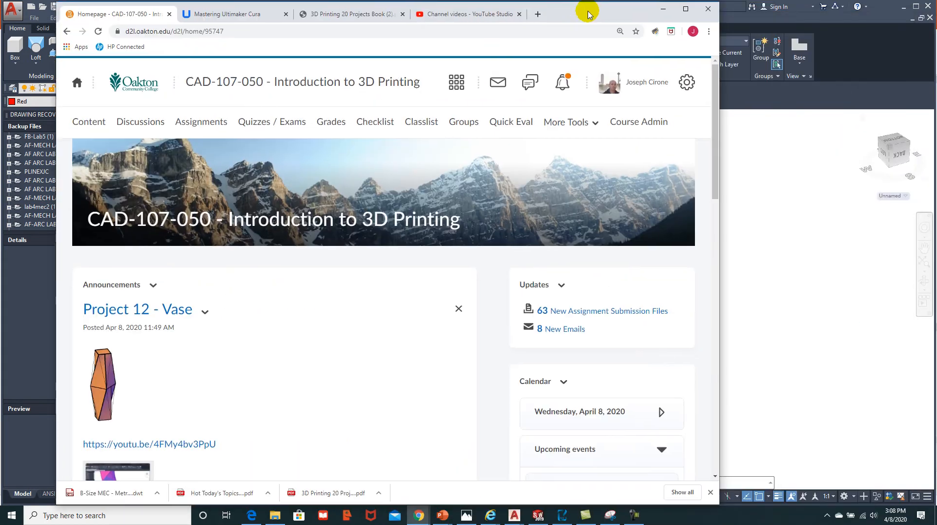
{"action": "left_click", "coordinate": [532, 15]}
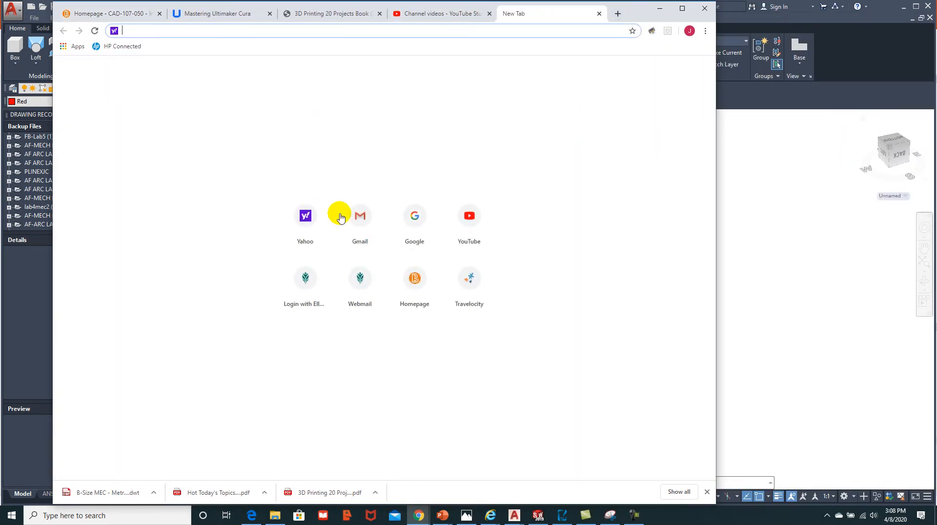
{"action": "left_click", "coordinate": [412, 220]}
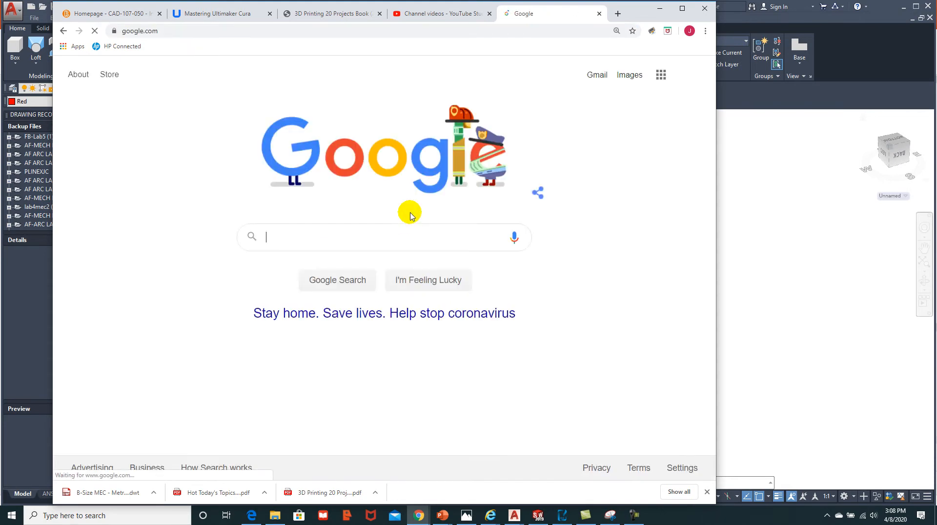
{"action": "type", "text": "dre"}
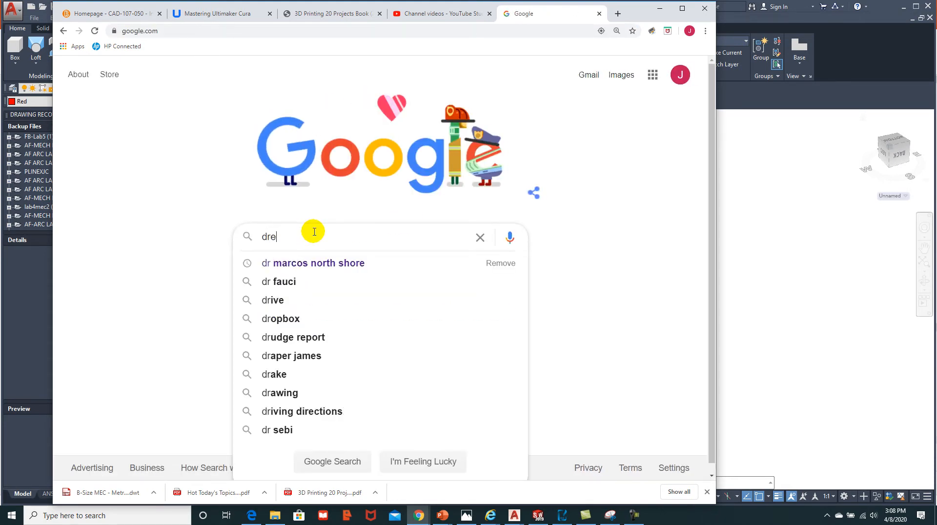
{"action": "type", "text": "mel gi"}
{"action": "key", "text": "BackSpace"}
{"action": "key", "text": "BackSpace"}
{"action": "type", "text": "digilab"}
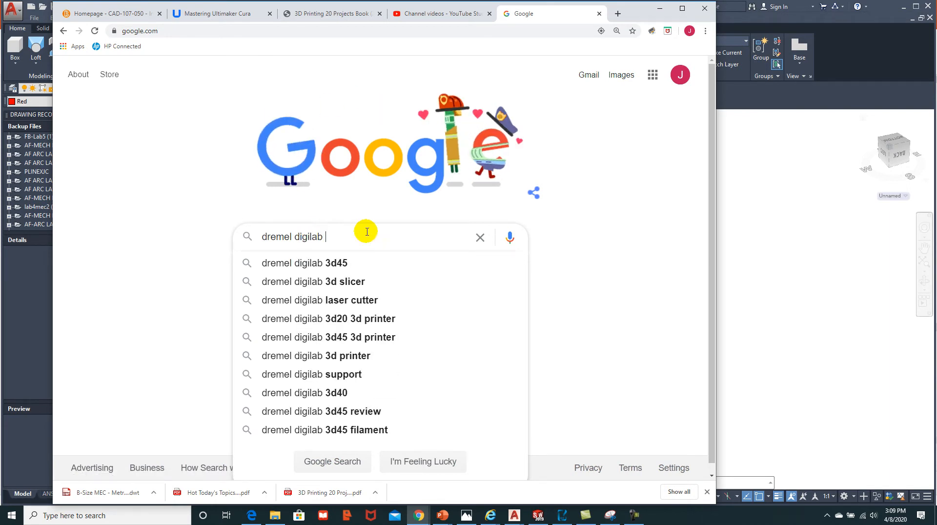
{"action": "left_click", "coordinate": [323, 286]}
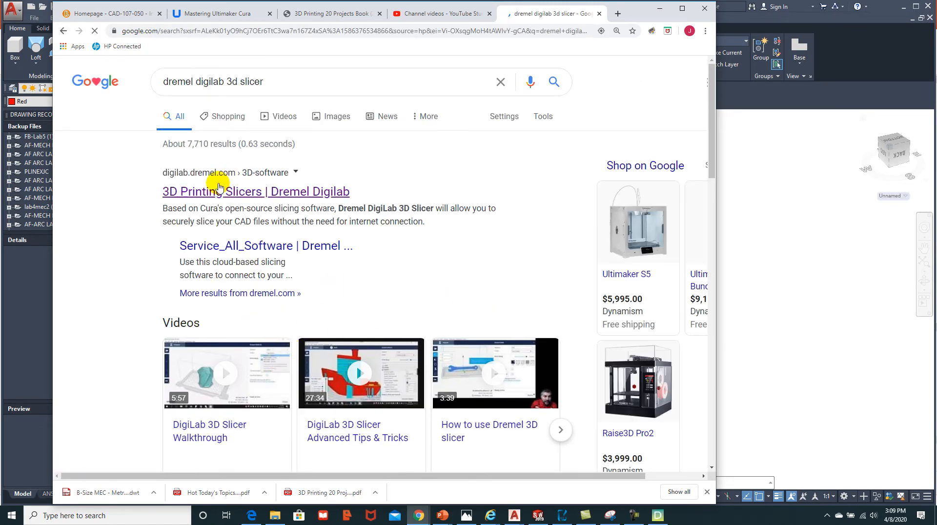
Open the DigiLab 3D Slicer Basics page from the search results and dismiss its cookie notice
{"action": "scroll", "coordinate": [405, 284], "scroll_direction": "down", "scroll_amount": 6}
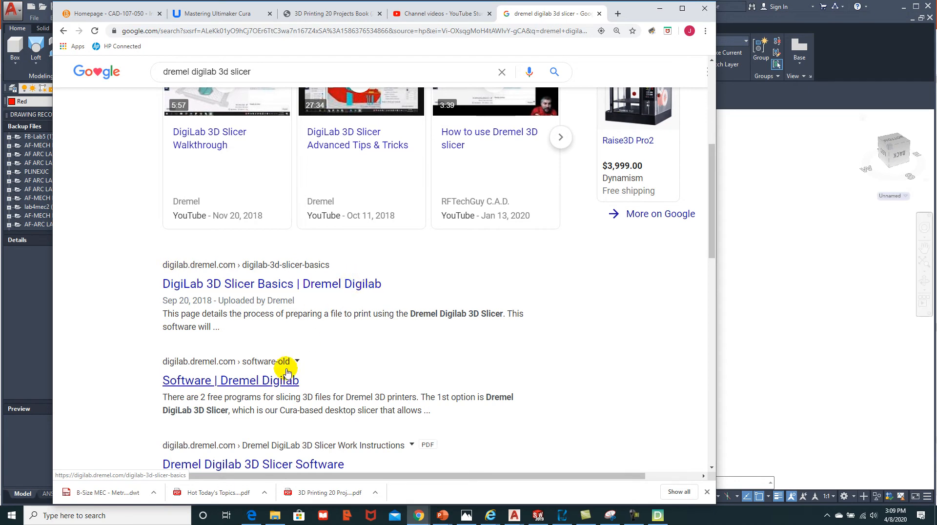
{"action": "left_click", "coordinate": [311, 293]}
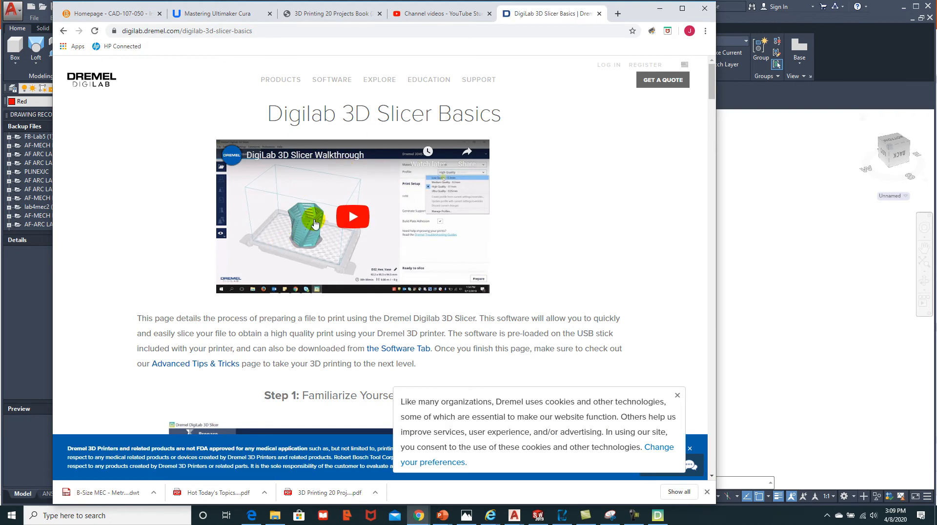
{"action": "scroll", "coordinate": [535, 227], "scroll_direction": "down", "scroll_amount": 3}
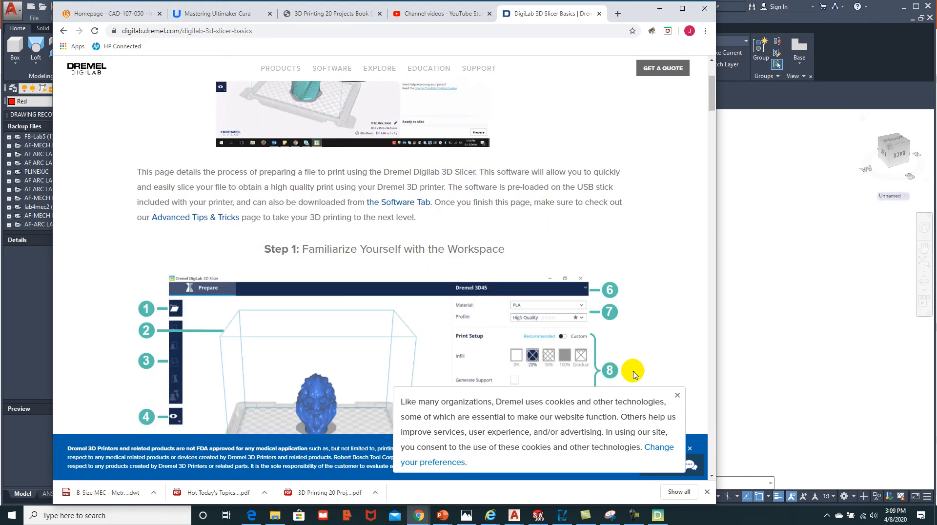
{"action": "left_click", "coordinate": [677, 396]}
{"action": "scroll", "coordinate": [631, 306], "scroll_direction": "up", "scroll_amount": 3}
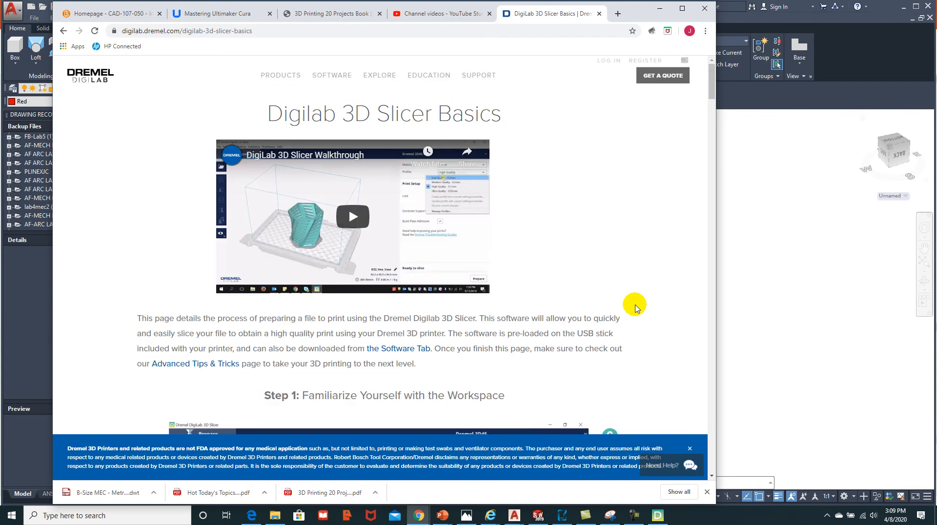
Open Dremel's 3D software page and request the Windows download of DigiLab 3D Slicer
{"action": "mouse_move", "coordinate": [334, 86]}
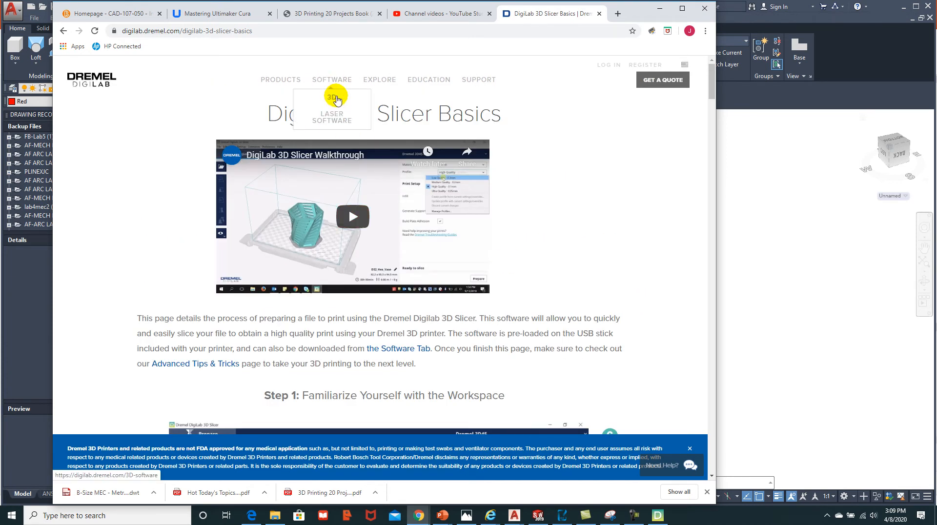
{"action": "left_click", "coordinate": [336, 99]}
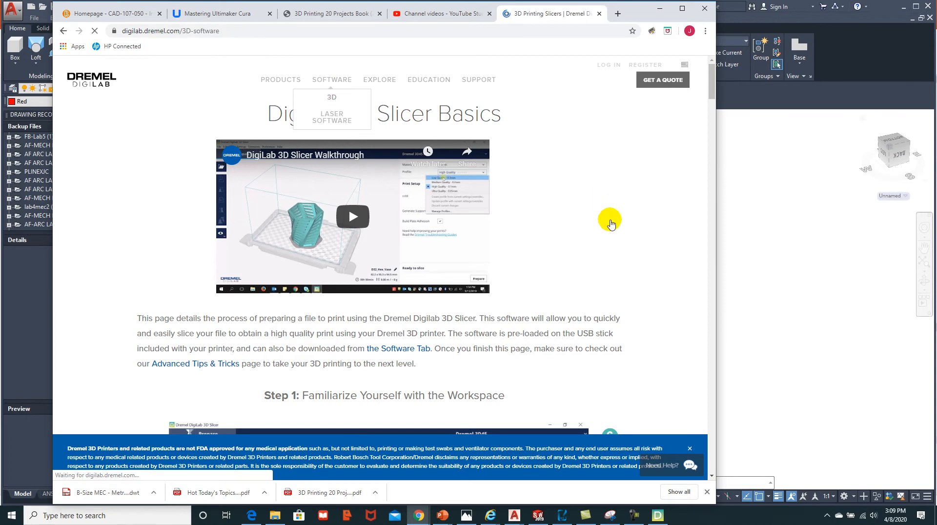
{"action": "scroll", "coordinate": [537, 233], "scroll_direction": "down", "scroll_amount": 5}
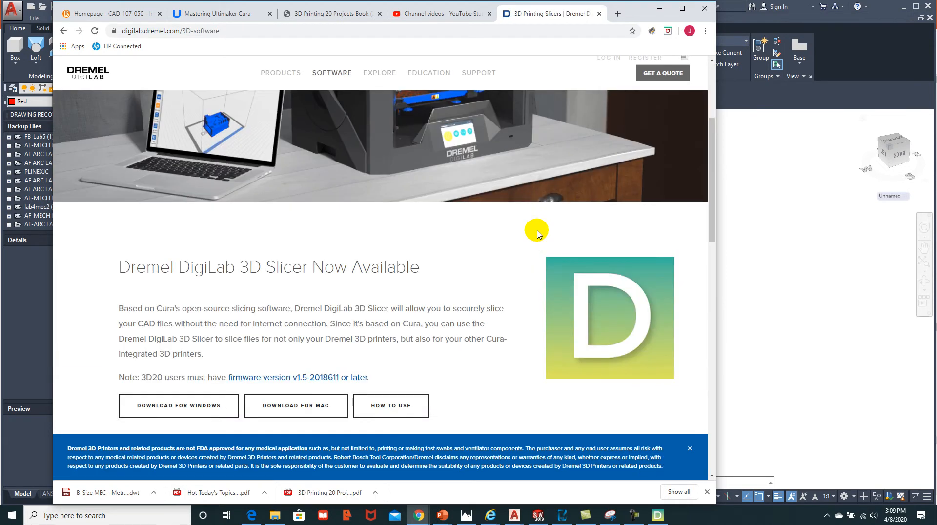
{"action": "scroll", "coordinate": [536, 233], "scroll_direction": "down", "scroll_amount": 2}
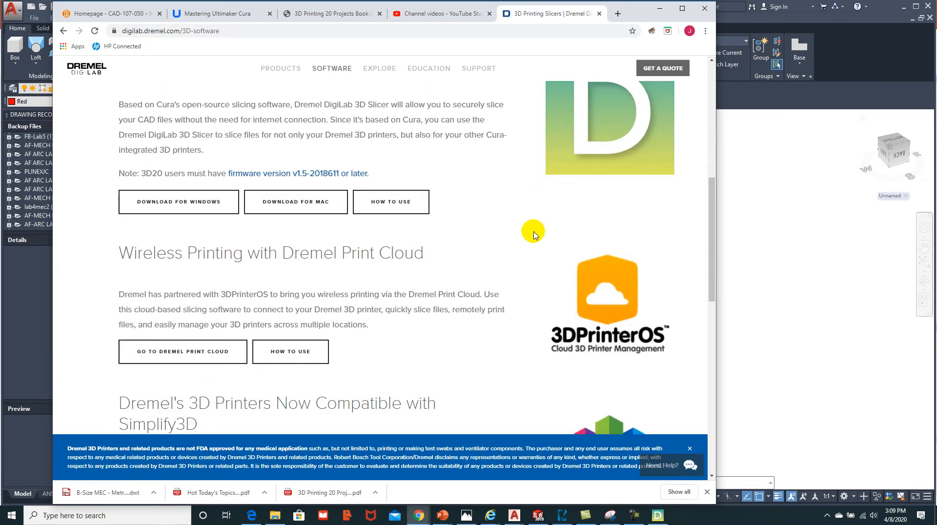
{"action": "scroll", "coordinate": [322, 175], "scroll_direction": "up", "scroll_amount": 2}
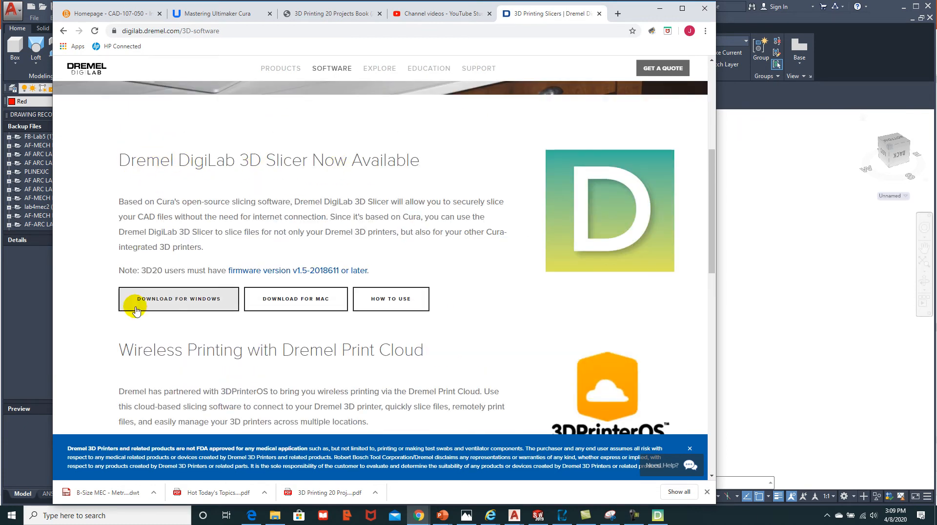
{"action": "left_click", "coordinate": [161, 300]}
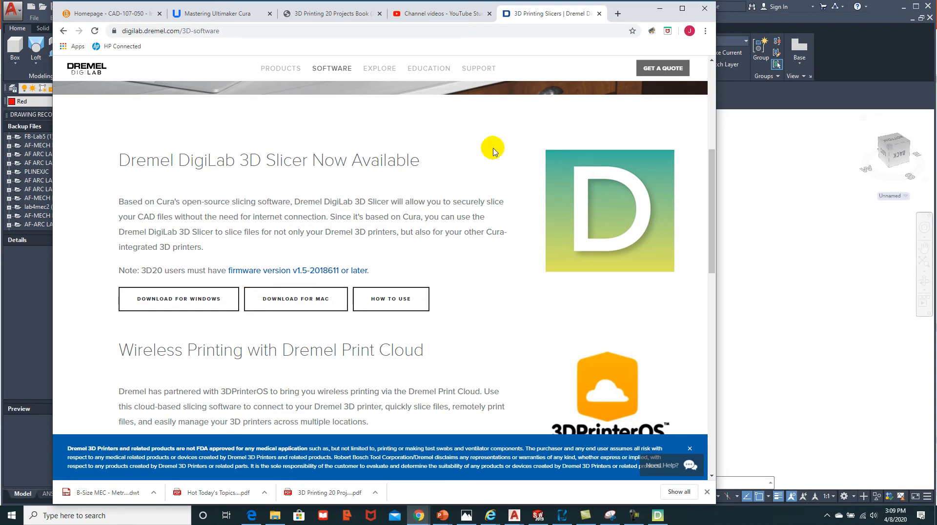
Switch to Dremel DigiLab 3D Slicer and load the JC-Project 12x model from the CAD-107 folder
{"action": "left_click_drag", "start_coordinate": [634, 14], "coordinate": [936, 34]}
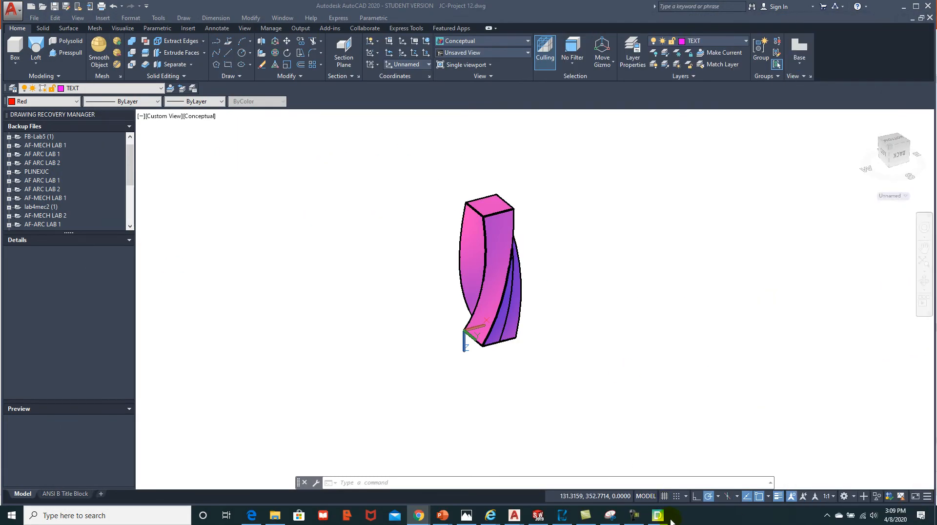
{"action": "left_click", "coordinate": [658, 517]}
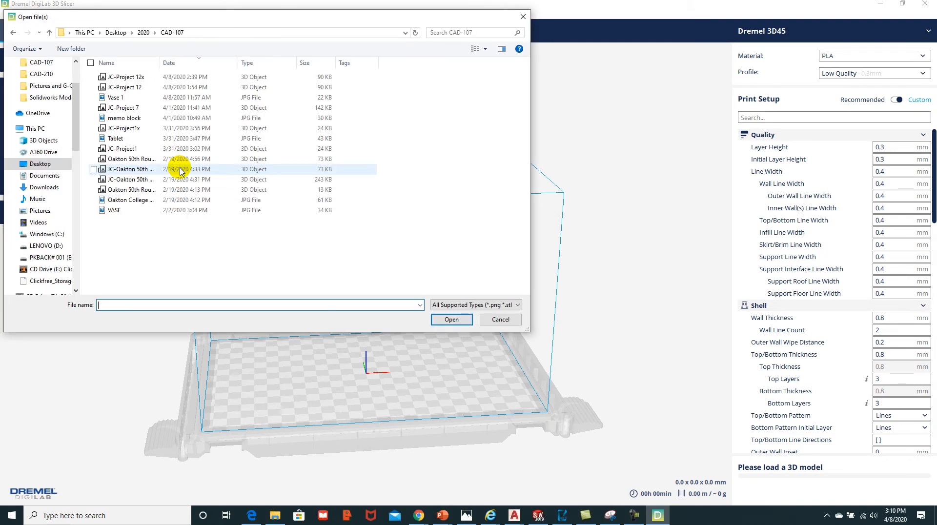
{"action": "left_click", "coordinate": [125, 77]}
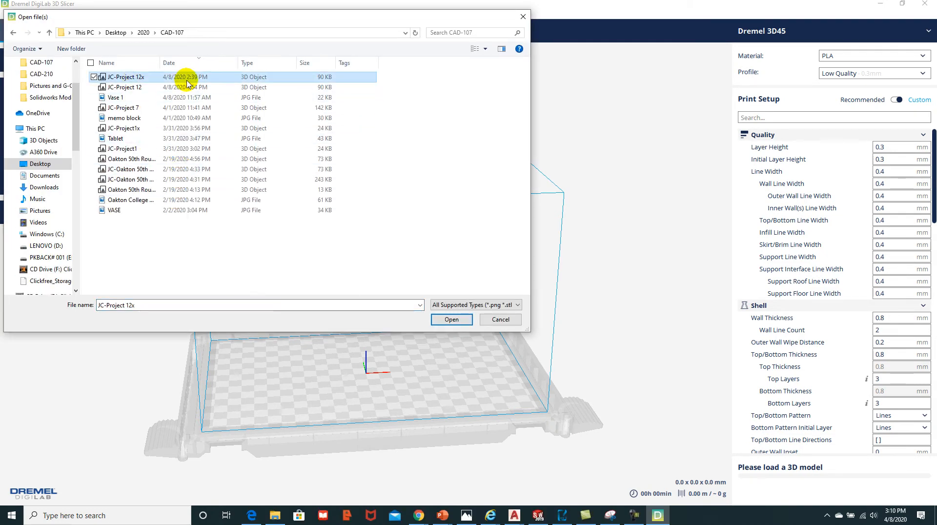
{"action": "left_click", "coordinate": [447, 319]}
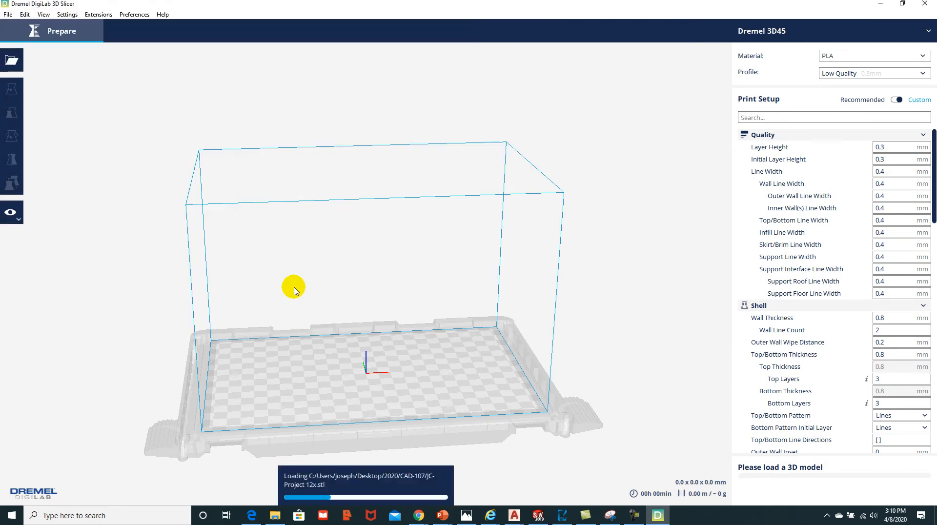
Scale the vase uniformly to 50%
{"action": "scroll", "coordinate": [566, 301], "scroll_direction": "up", "scroll_amount": 3}
{"action": "scroll", "coordinate": [566, 301], "scroll_direction": "down", "scroll_amount": 5}
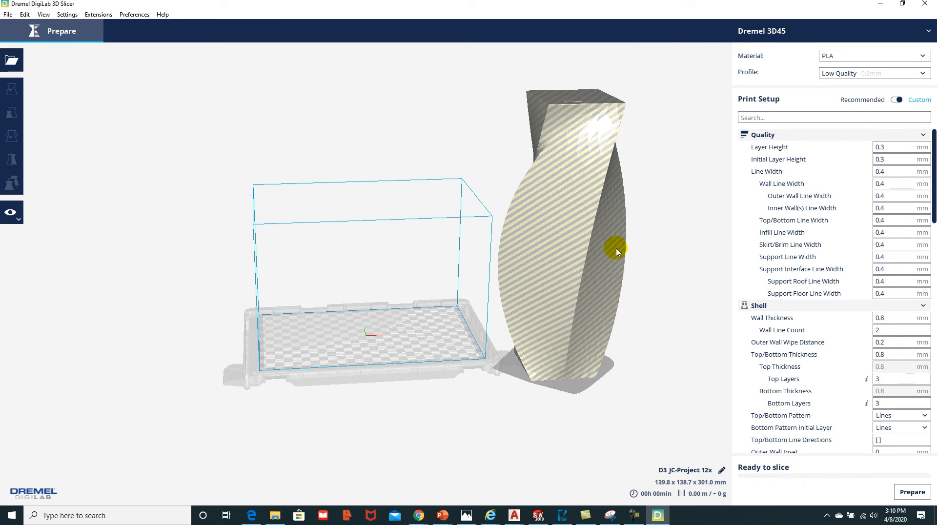
{"action": "left_click", "coordinate": [599, 251]}
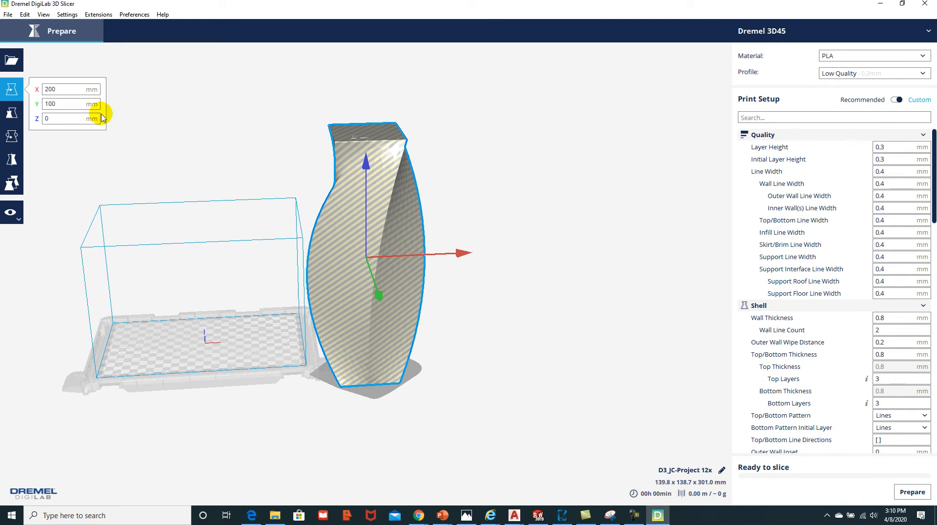
{"action": "left_click", "coordinate": [10, 113]}
{"action": "double_click", "coordinate": [125, 113]}
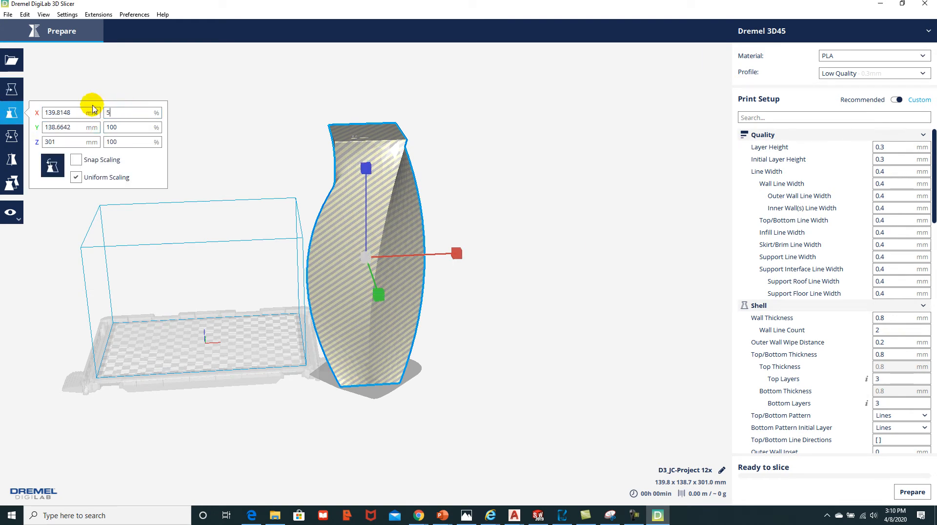
{"action": "key", "text": "Return"}
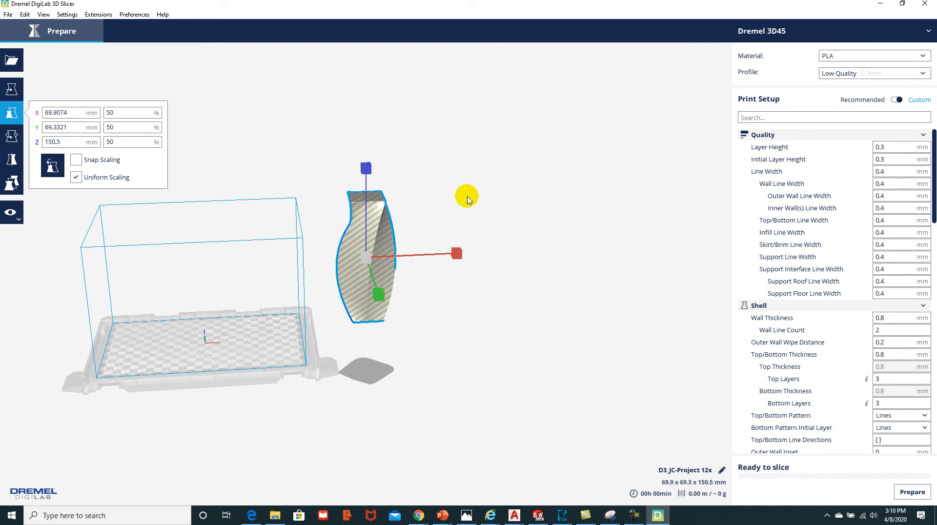
{"action": "left_click", "coordinate": [486, 202]}
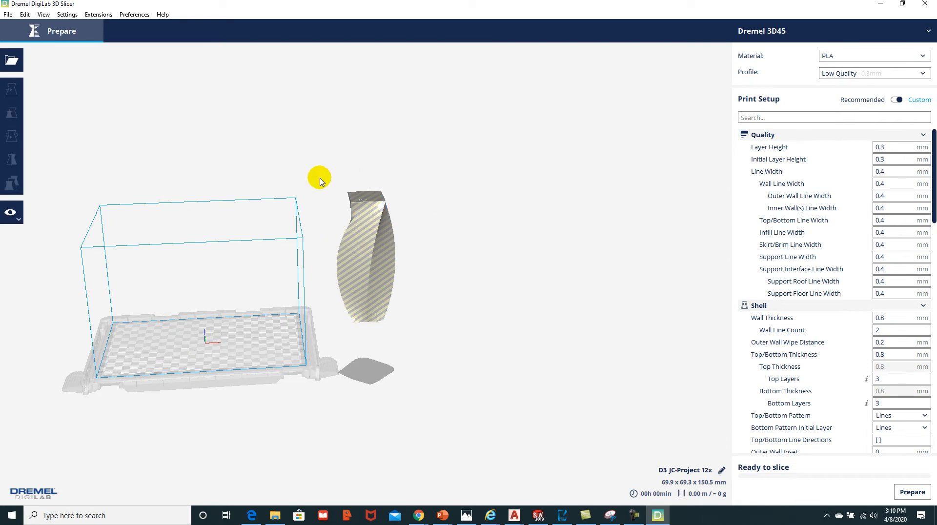
Move the vase along the X axis toward the build plate's centre, to about X 7.8 mm
{"action": "left_click", "coordinate": [368, 247]}
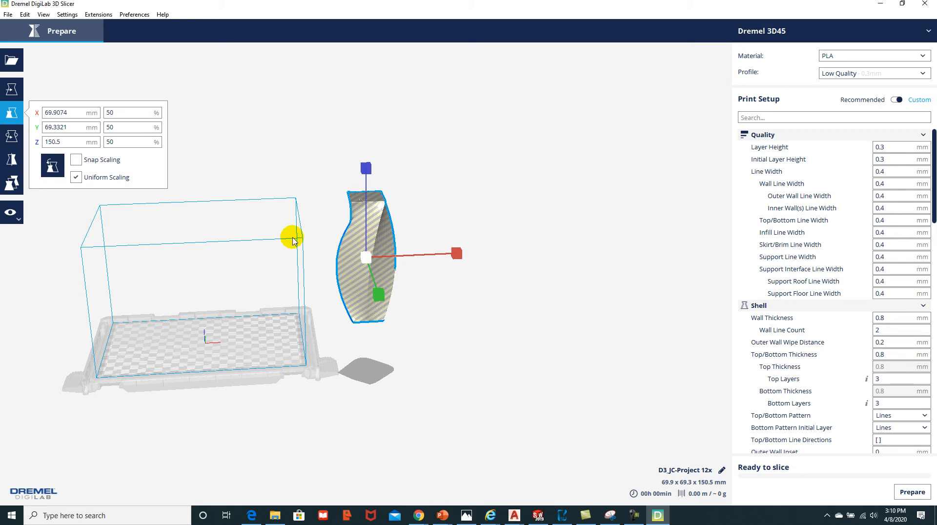
{"action": "left_click", "coordinate": [12, 92]}
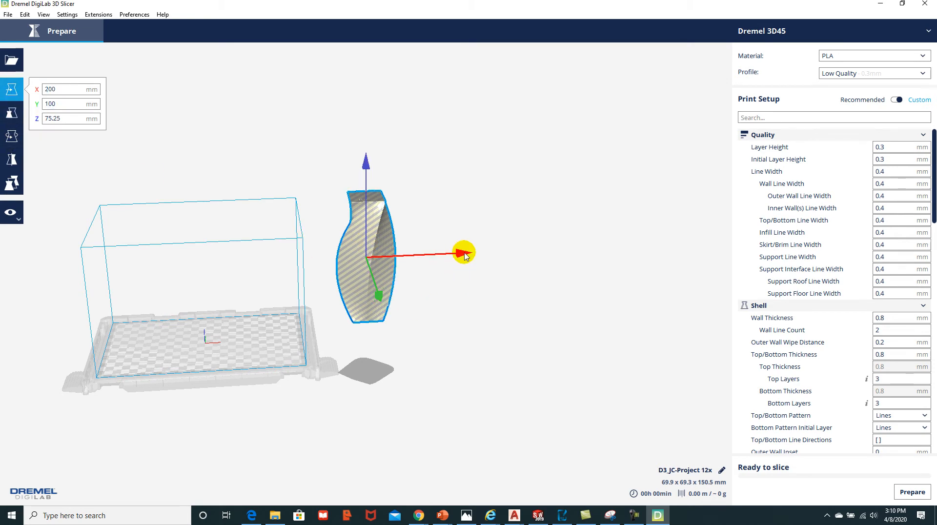
{"action": "left_click_drag", "start_coordinate": [464, 256], "coordinate": [313, 255]}
{"action": "scroll", "coordinate": [143, 326], "scroll_direction": "up", "scroll_amount": 3}
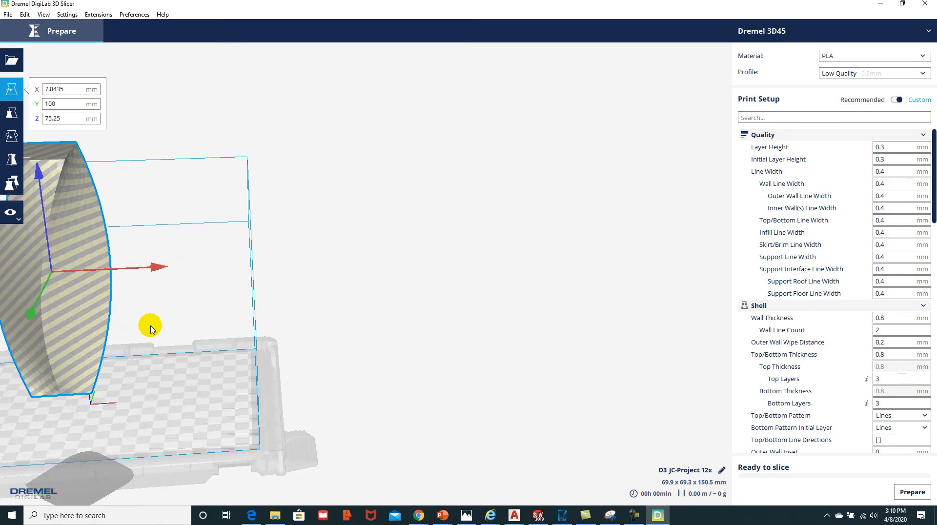
{"action": "scroll", "coordinate": [140, 344], "scroll_direction": "down", "scroll_amount": 1}
{"action": "scroll", "coordinate": [220, 325], "scroll_direction": "down", "scroll_amount": 1}
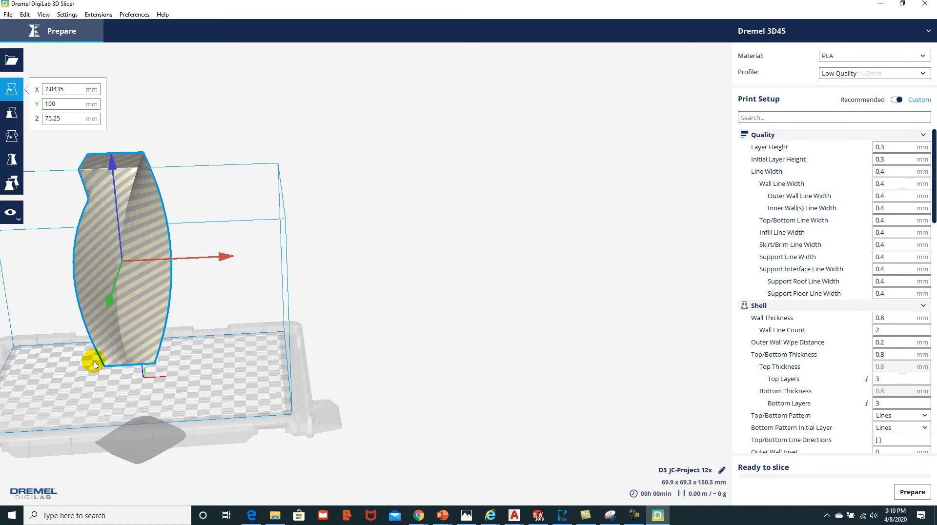
{"action": "scroll", "coordinate": [234, 320], "scroll_direction": "down", "scroll_amount": 3}
{"action": "middle_click_drag", "start_coordinate": [203, 317], "coordinate": [509, 284]}
{"action": "middle_click_drag", "start_coordinate": [328, 321], "coordinate": [418, 341]}
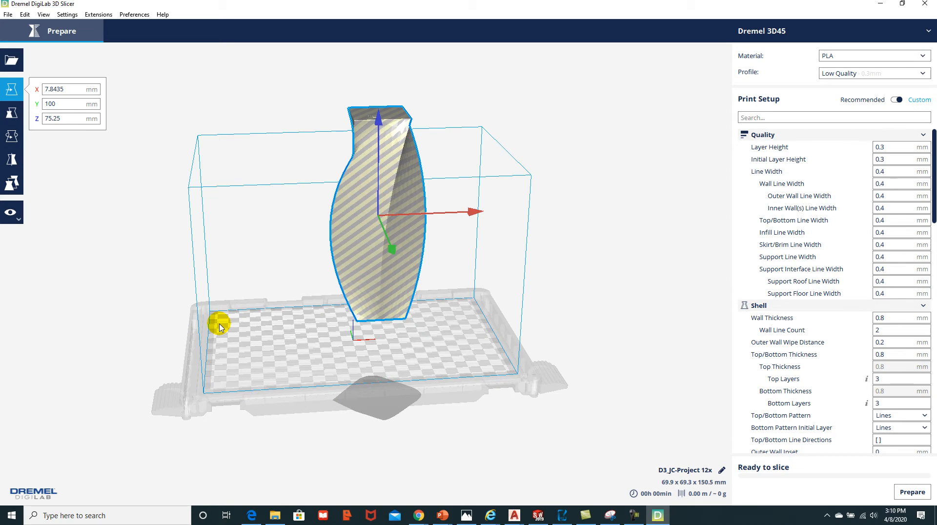
Move the vase inside the build plate, to about Y 28.5 mm and X -10.2 mm
{"action": "right_click_drag", "start_coordinate": [299, 304], "coordinate": [322, 276]}
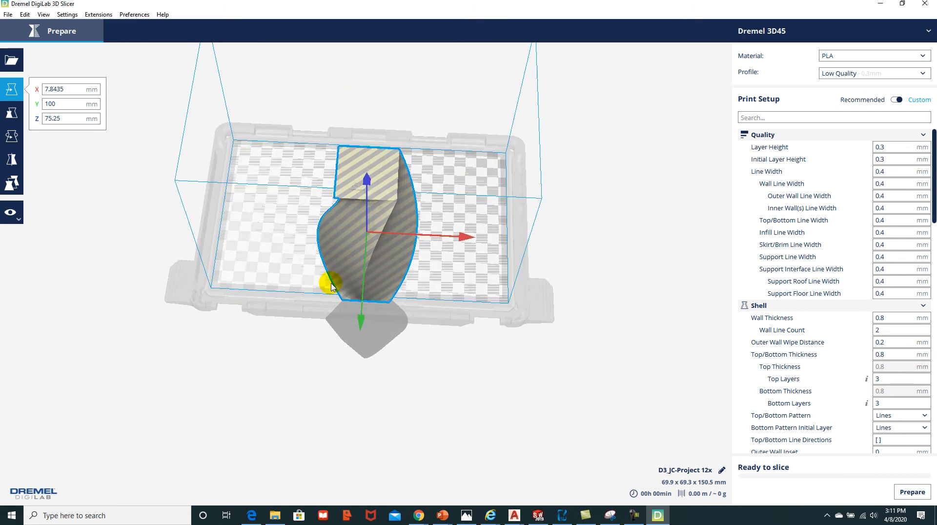
{"action": "left_click_drag", "start_coordinate": [361, 325], "coordinate": [366, 276]}
{"action": "right_click_drag", "start_coordinate": [366, 276], "coordinate": [382, 346]}
{"action": "left_click_drag", "start_coordinate": [366, 288], "coordinate": [366, 265]}
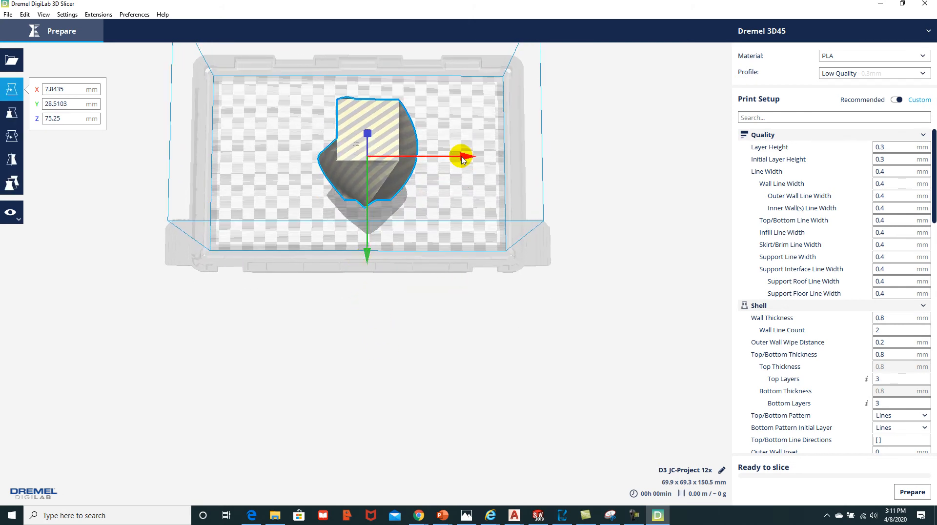
{"action": "left_click_drag", "start_coordinate": [465, 157], "coordinate": [440, 156]}
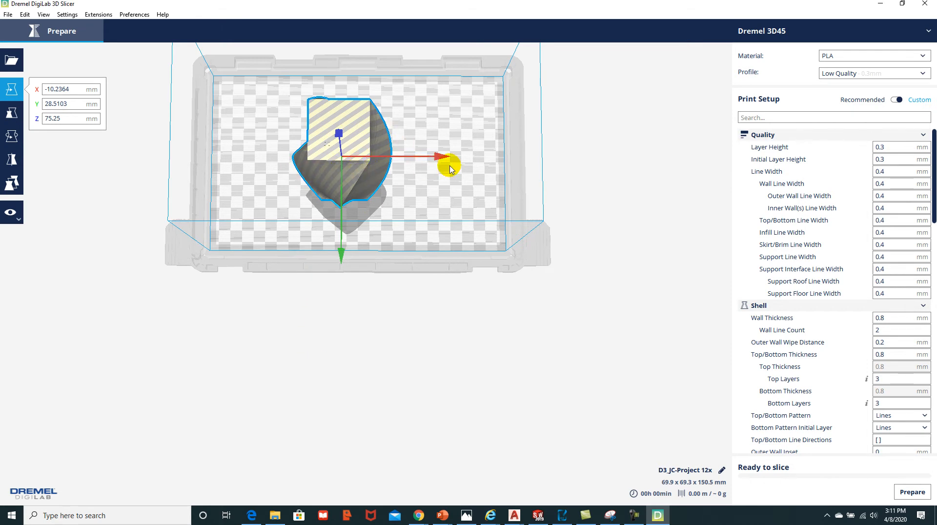
Lower the vase onto the build plate at Z 0 mm and deselect it
{"action": "right_click_drag", "start_coordinate": [362, 355], "coordinate": [369, 254]}
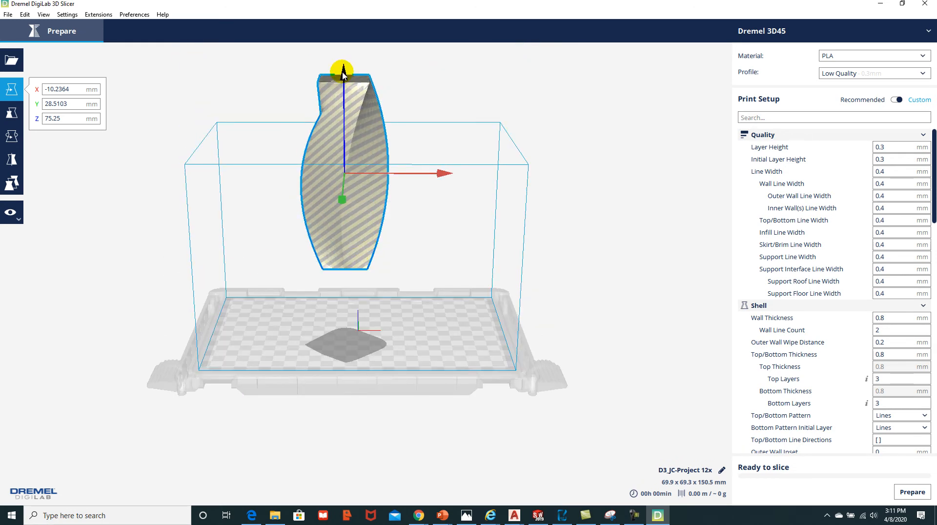
{"action": "left_click_drag", "start_coordinate": [344, 73], "coordinate": [344, 140]}
{"action": "right_click_drag", "start_coordinate": [257, 250], "coordinate": [260, 229]}
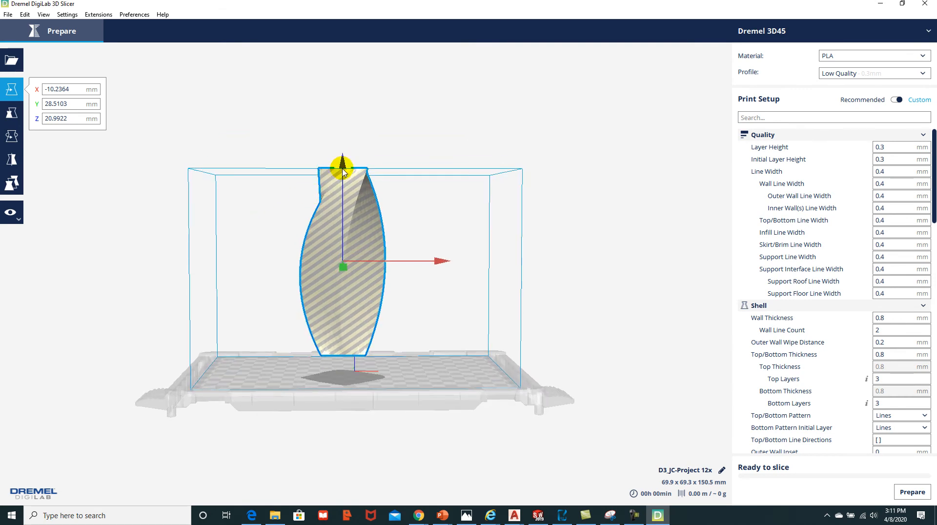
{"action": "left_click_drag", "start_coordinate": [341, 161], "coordinate": [341, 186]}
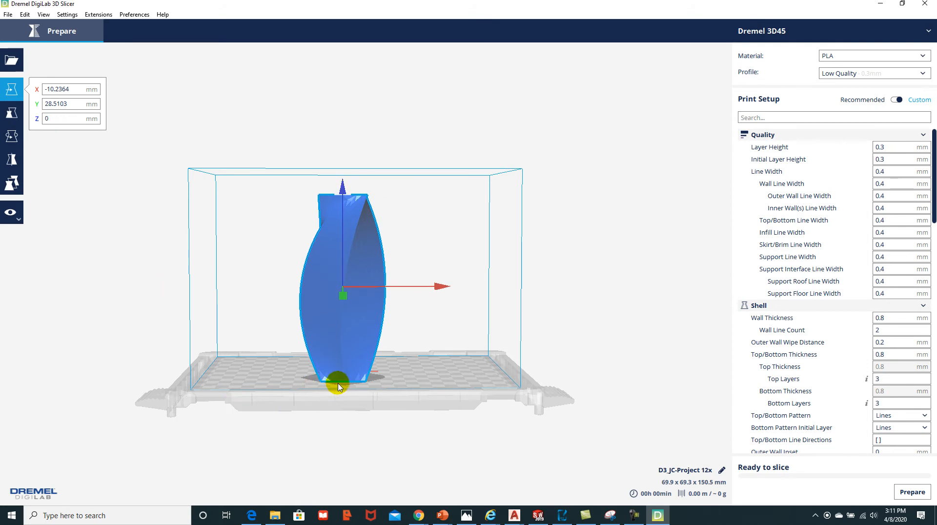
{"action": "left_click", "coordinate": [563, 160]}
Examine the Support settings and inspect the vase's sides and closed top from several angles
{"action": "middle_click_drag", "start_coordinate": [582, 300], "coordinate": [583, 235]}
{"action": "right_click_drag", "start_coordinate": [626, 241], "coordinate": [561, 271]}
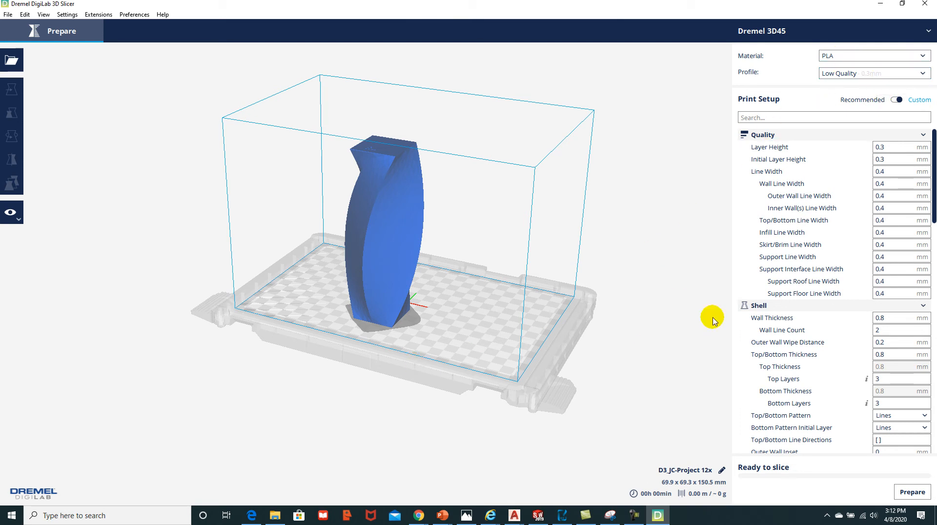
{"action": "left_click_drag", "start_coordinate": [933, 169], "coordinate": [934, 264]}
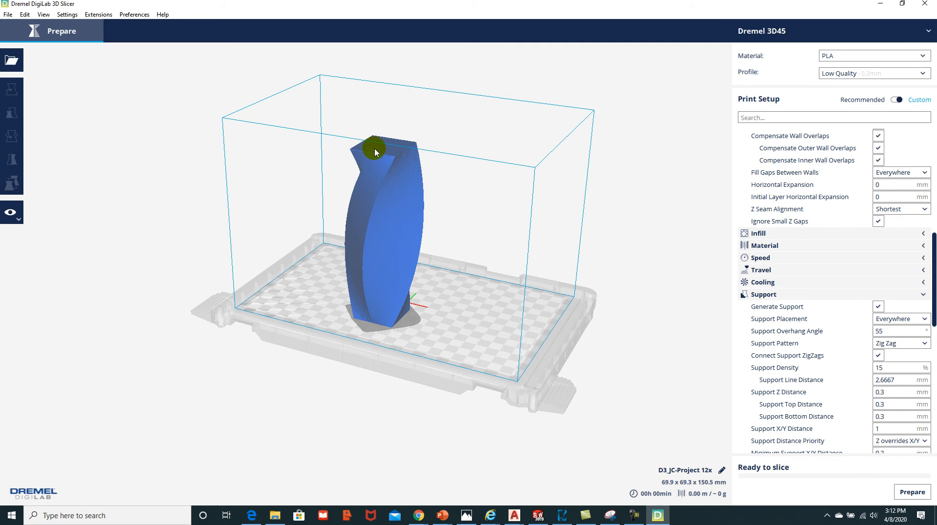
{"action": "scroll", "coordinate": [371, 195], "scroll_direction": "up", "scroll_amount": 6}
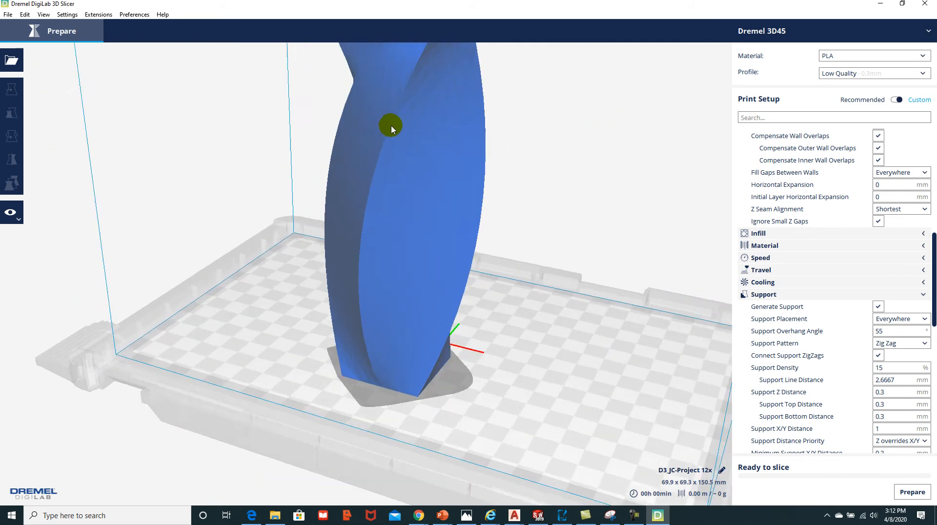
{"action": "scroll", "coordinate": [385, 120], "scroll_direction": "down", "scroll_amount": 6}
{"action": "right_click_drag", "start_coordinate": [407, 89], "coordinate": [429, 192]}
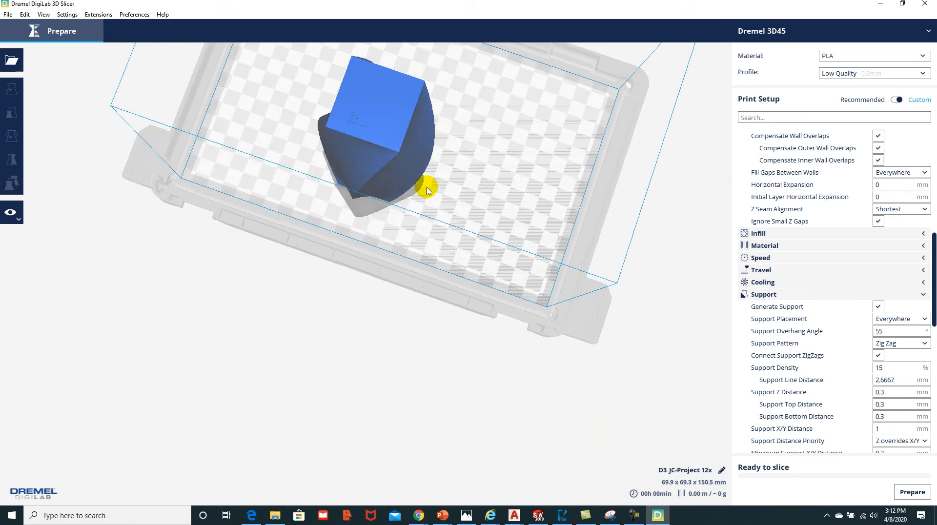
{"action": "scroll", "coordinate": [368, 109], "scroll_direction": "down", "scroll_amount": 5}
{"action": "scroll", "coordinate": [341, 184], "scroll_direction": "up", "scroll_amount": 6}
{"action": "scroll", "coordinate": [375, 83], "scroll_direction": "up", "scroll_amount": 3}
{"action": "scroll", "coordinate": [384, 52], "scroll_direction": "down", "scroll_amount": 4}
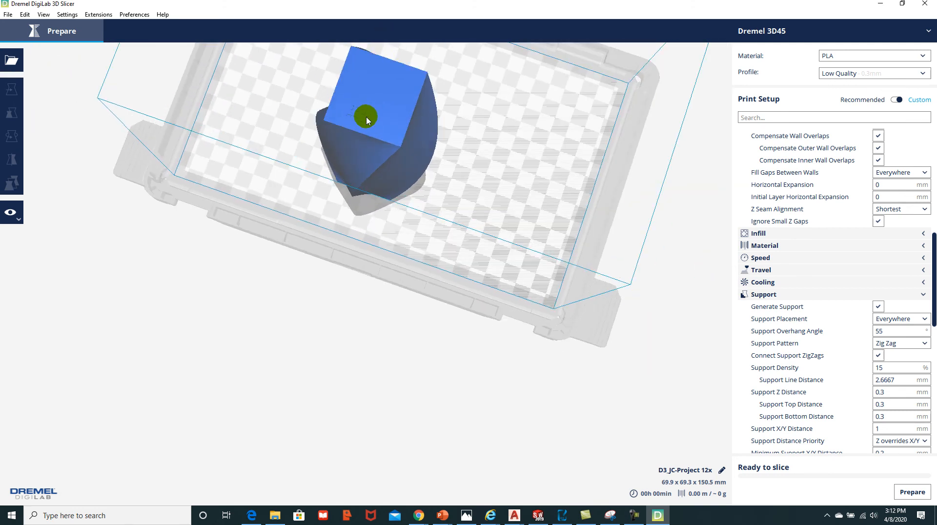
{"action": "scroll", "coordinate": [366, 125], "scroll_direction": "down", "scroll_amount": 3}
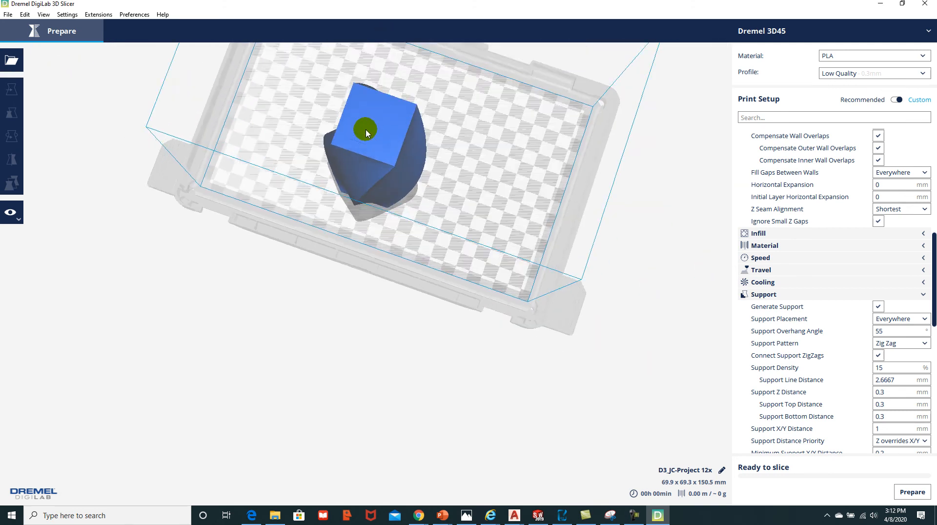
{"action": "right_click_drag", "start_coordinate": [417, 182], "coordinate": [428, 93]}
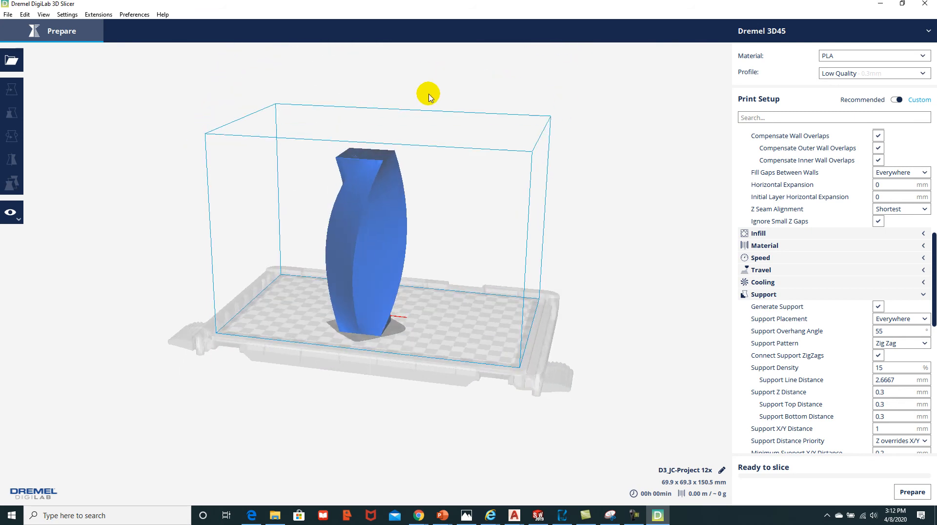
Rotate the vase about the X axis to turn it upside down on the build plate
{"action": "left_click", "coordinate": [375, 228]}
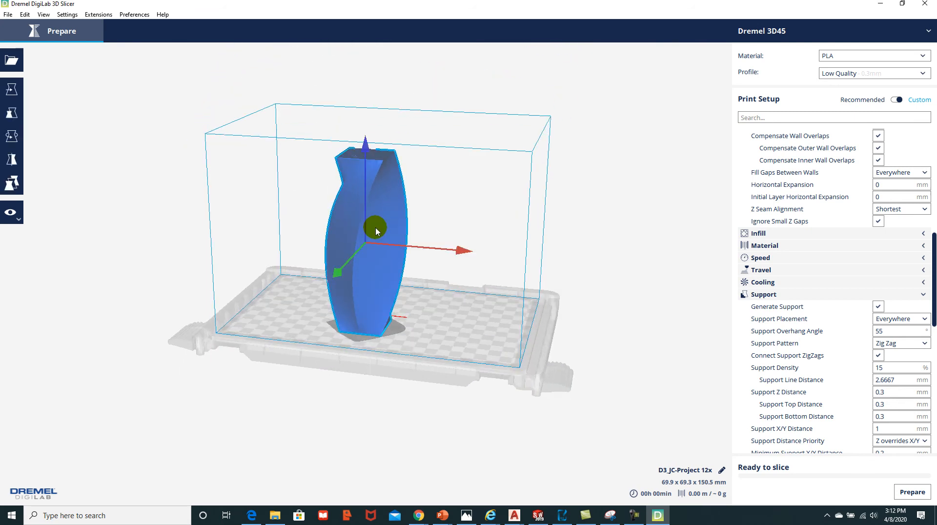
{"action": "left_click", "coordinate": [12, 138]}
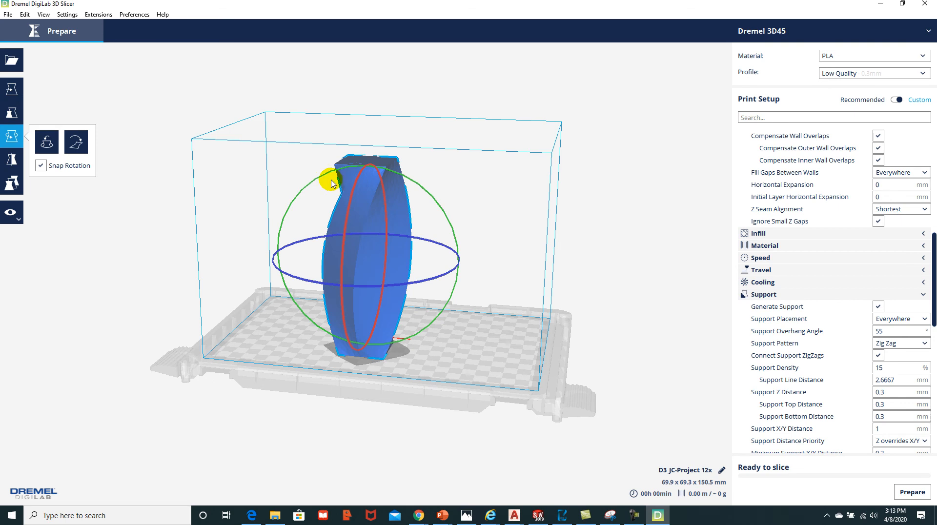
{"action": "left_click_drag", "start_coordinate": [367, 172], "coordinate": [380, 367]}
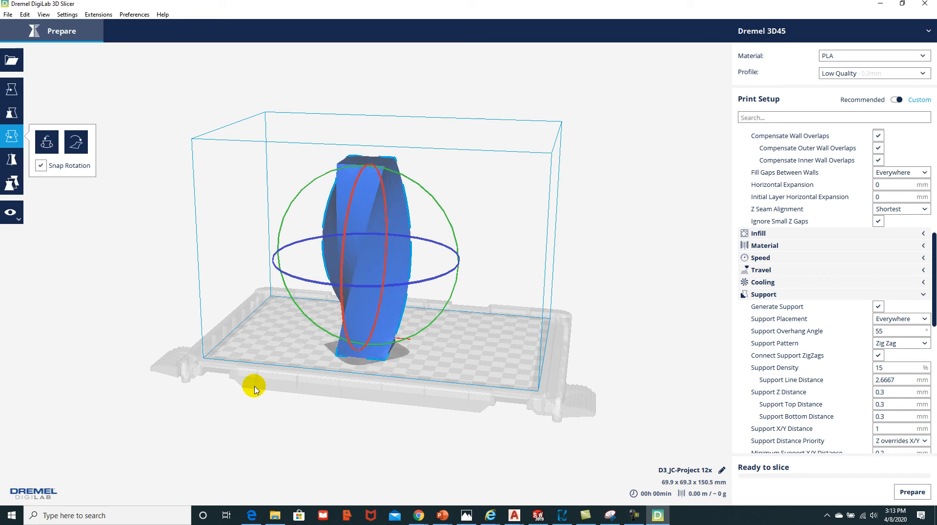
{"action": "left_click", "coordinate": [227, 276]}
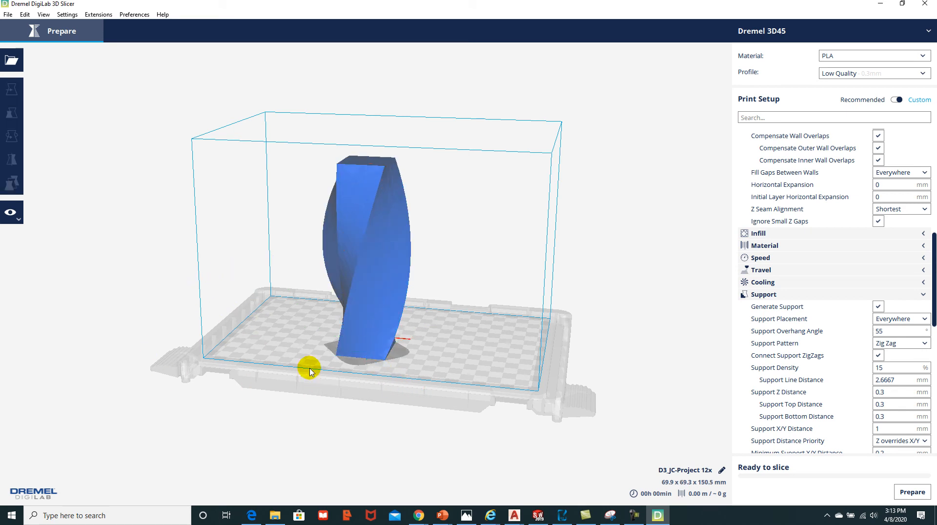
{"action": "right_click_drag", "start_coordinate": [397, 155], "coordinate": [402, 196]}
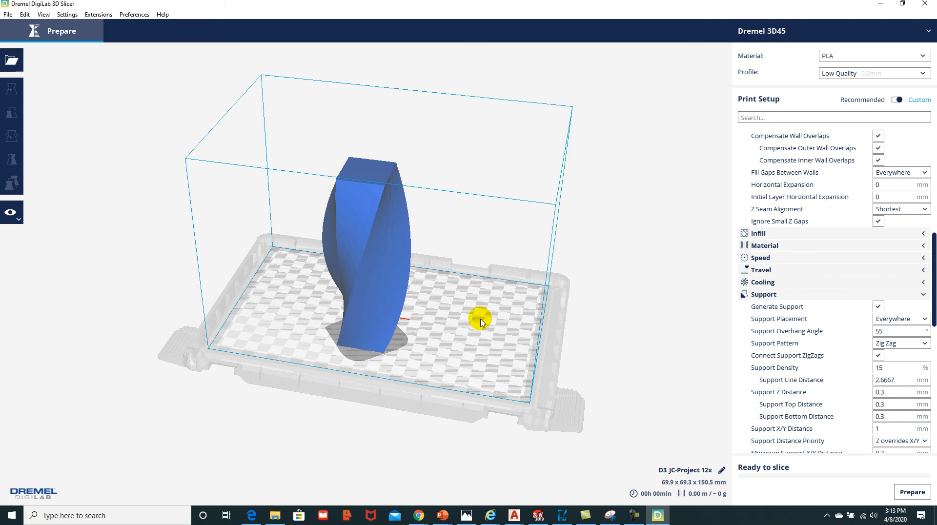
Enable Spiralize Outer Contour in the Special Modes settings and slice the vase
{"action": "left_click_drag", "start_coordinate": [929, 320], "coordinate": [927, 414]}
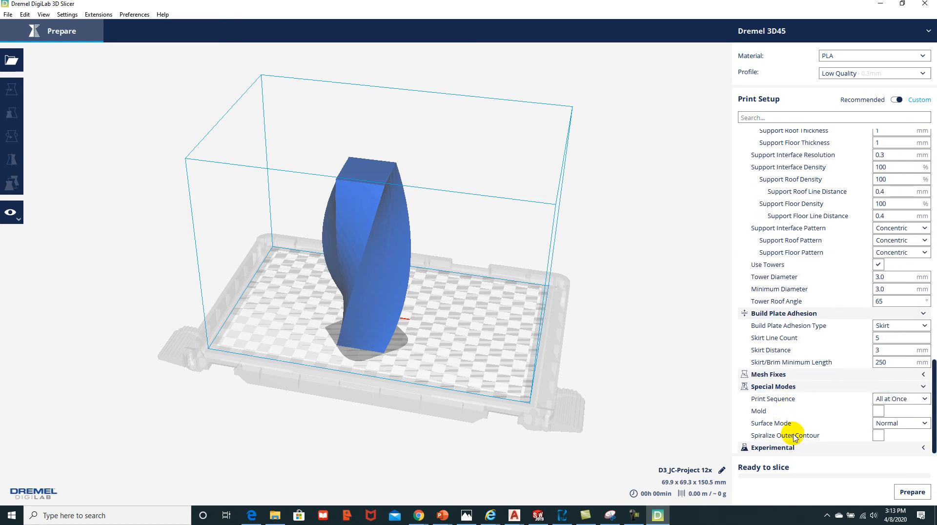
{"action": "left_click", "coordinate": [879, 436]}
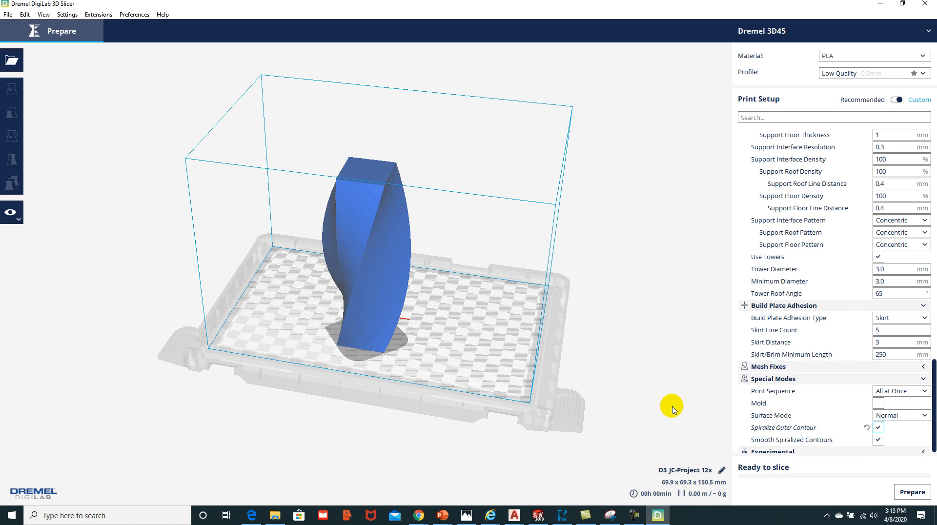
{"action": "left_click", "coordinate": [913, 493]}
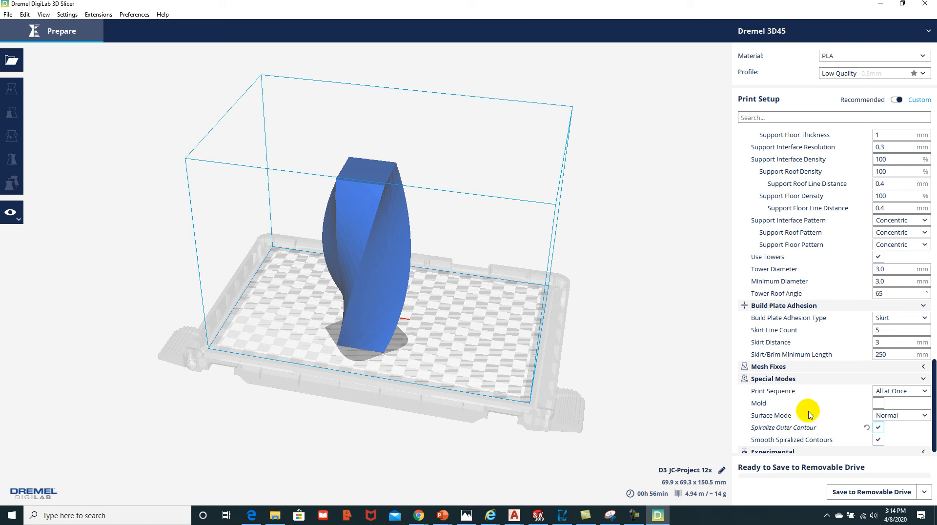
{"action": "left_click", "coordinate": [923, 417]}
{"action": "left_click", "coordinate": [921, 418]}
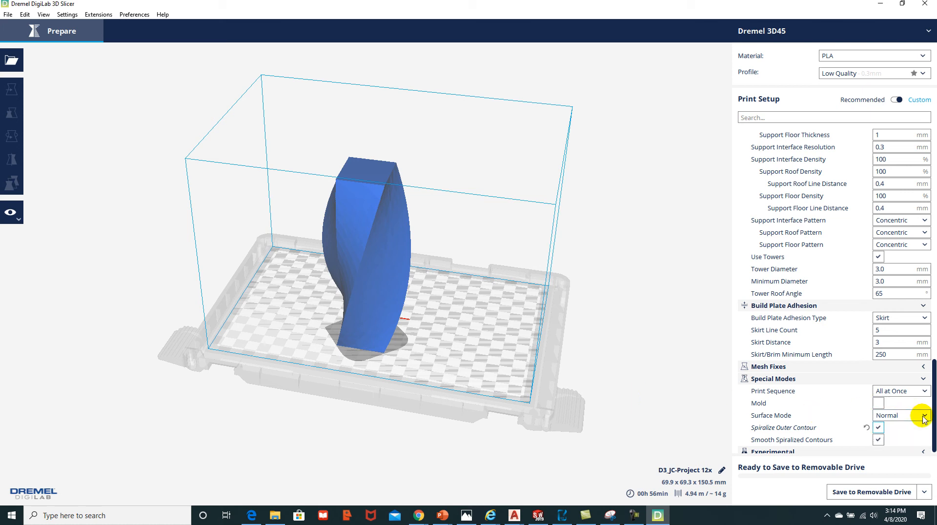
Switch to the Layers view and lower the displayed layer to 1 to examine the vase's base and its engraved JC lettering
{"action": "left_click", "coordinate": [12, 213]}
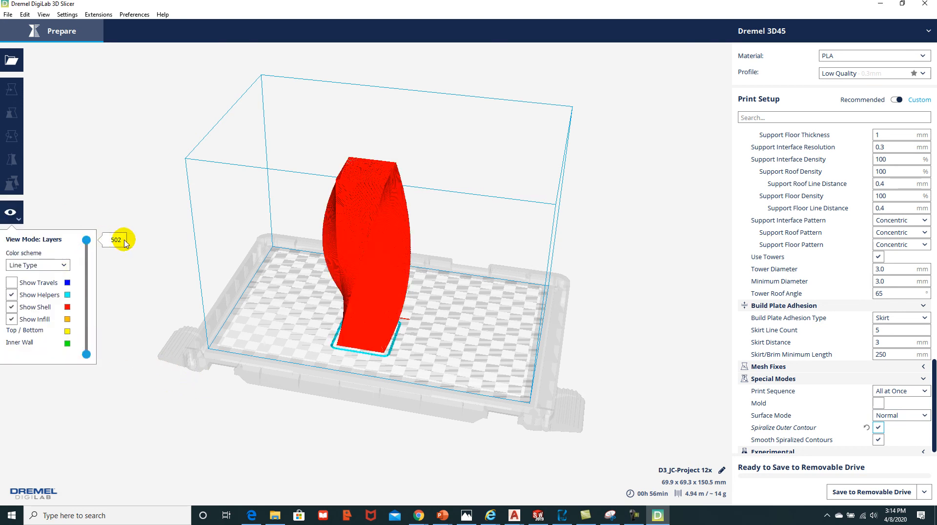
{"action": "left_click_drag", "start_coordinate": [86, 242], "coordinate": [88, 279]}
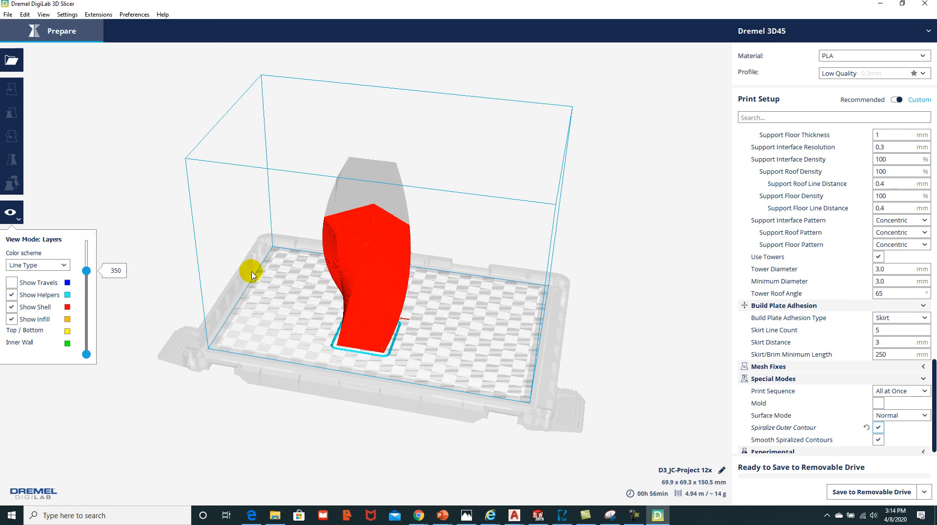
{"action": "right_click_drag", "start_coordinate": [259, 274], "coordinate": [269, 321]}
{"action": "left_click_drag", "start_coordinate": [87, 270], "coordinate": [89, 355]}
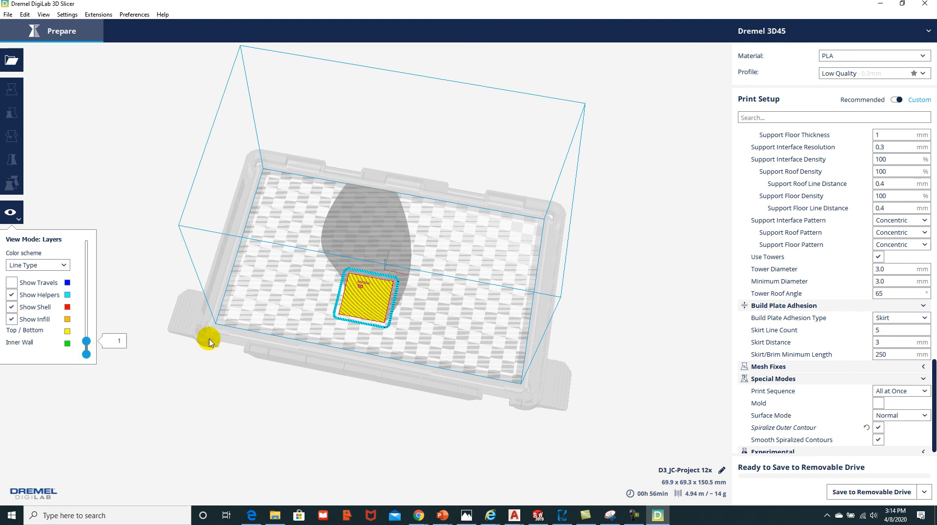
{"action": "scroll", "coordinate": [341, 332], "scroll_direction": "up", "scroll_amount": 5}
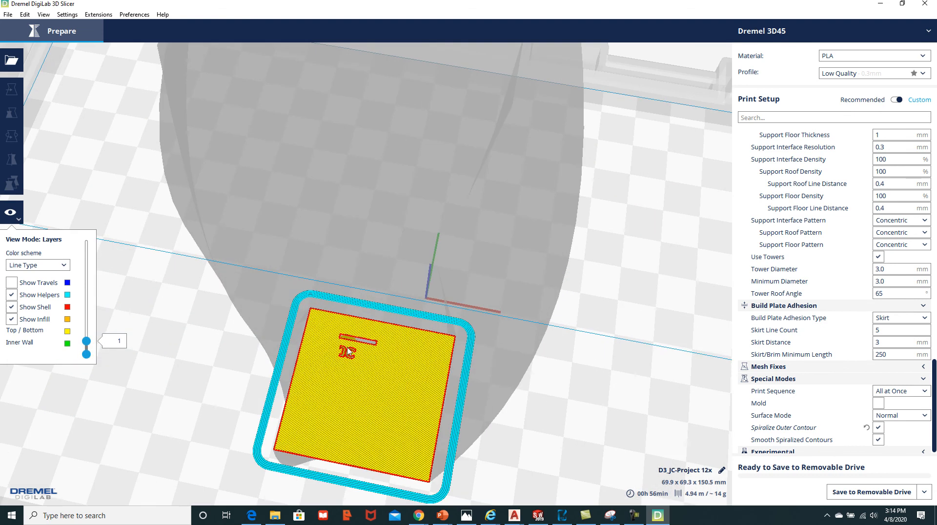
{"action": "scroll", "coordinate": [348, 350], "scroll_direction": "down", "scroll_amount": 4}
{"action": "left_click", "coordinate": [87, 345]}
{"action": "mouse_move", "coordinate": [87, 346]}
{"action": "left_mouse_down"}
{"action": "mouse_move", "coordinate": [91, 308]}
{"action": "mouse_move", "coordinate": [86, 341]}
{"action": "left_mouse_up"}
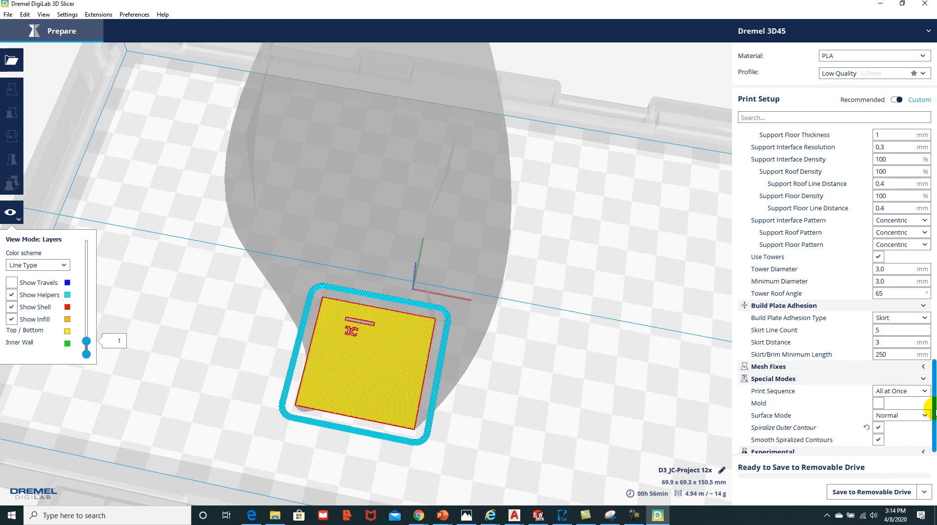
Set Bottom Layers to 7 in the Shell settings and slice the vase again
{"action": "left_click_drag", "start_coordinate": [933, 409], "coordinate": [933, 223]}
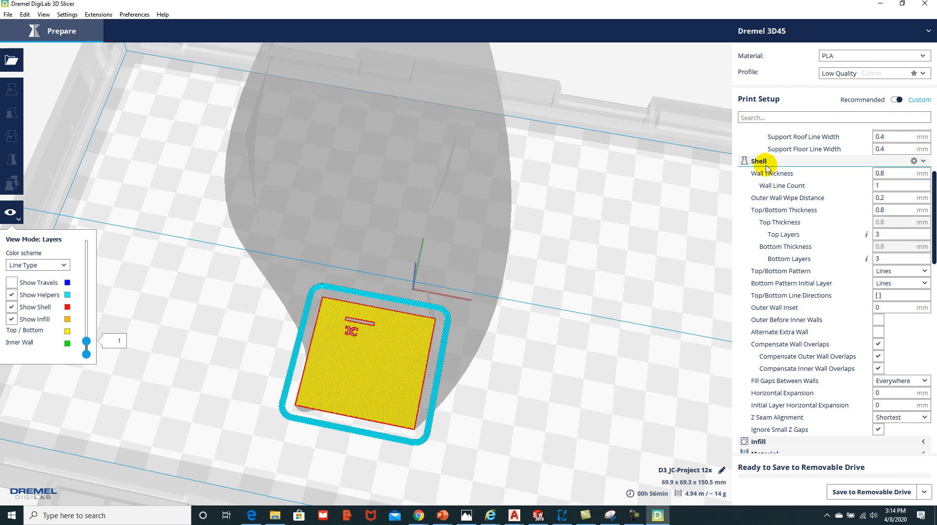
{"action": "mouse_move", "coordinate": [771, 258]}
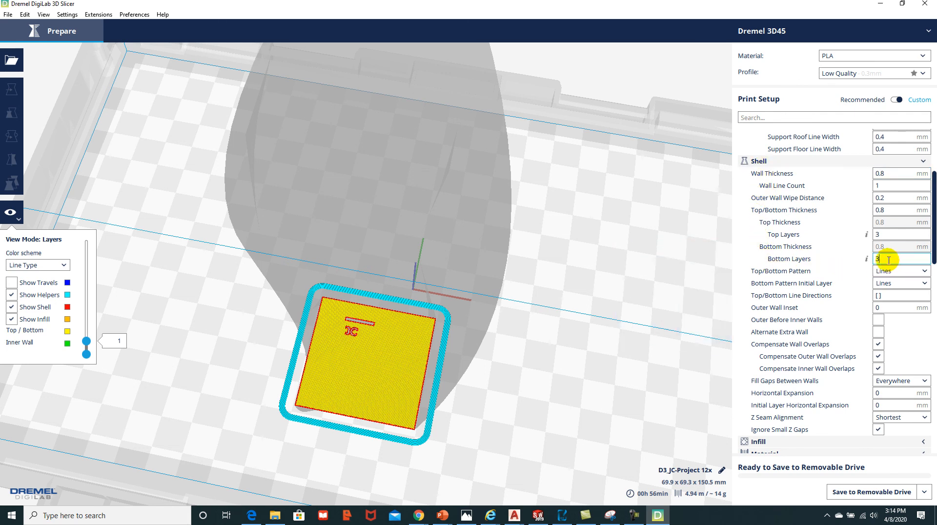
{"action": "left_click_drag", "start_coordinate": [893, 260], "coordinate": [873, 259]}
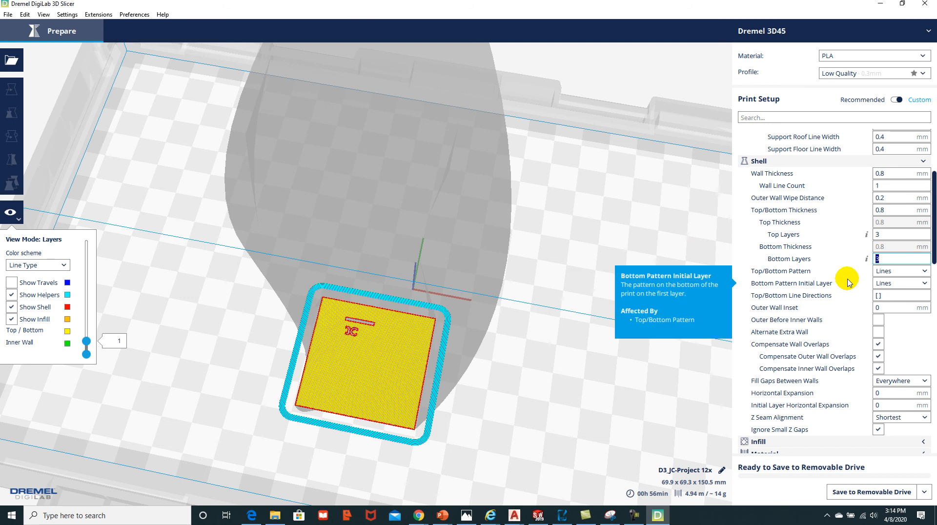
{"action": "type", "text": "7"}
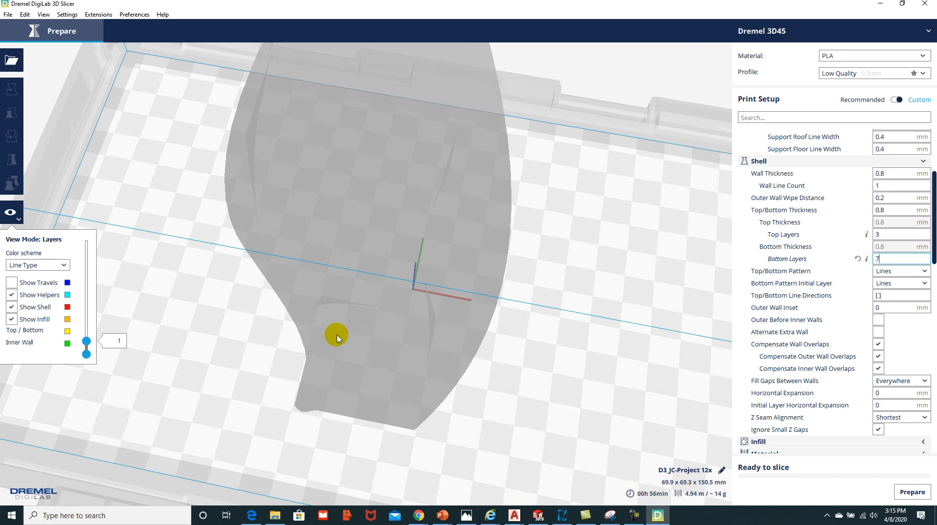
{"action": "left_click", "coordinate": [910, 492]}
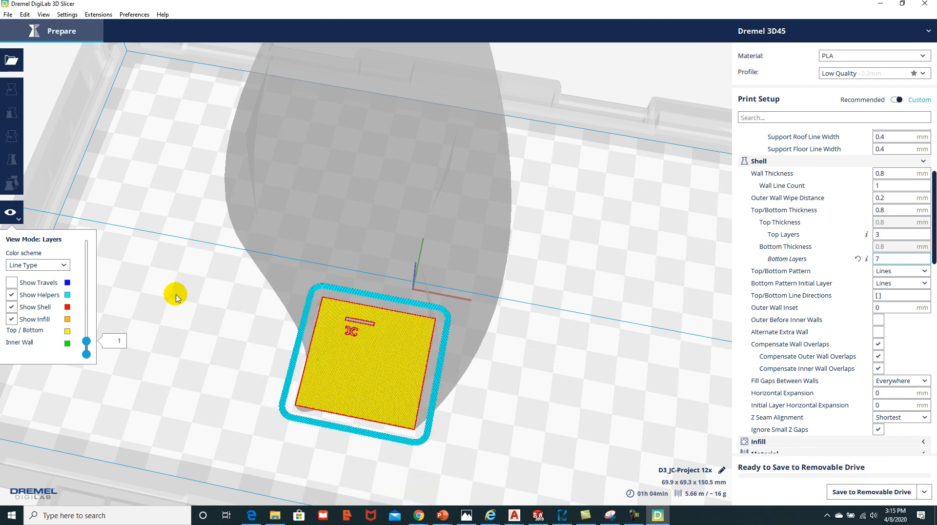
Step through the first layers of the new slice, display all layers up to 502, and review the Special Modes settings
{"action": "left_click_drag", "start_coordinate": [87, 342], "coordinate": [89, 337]}
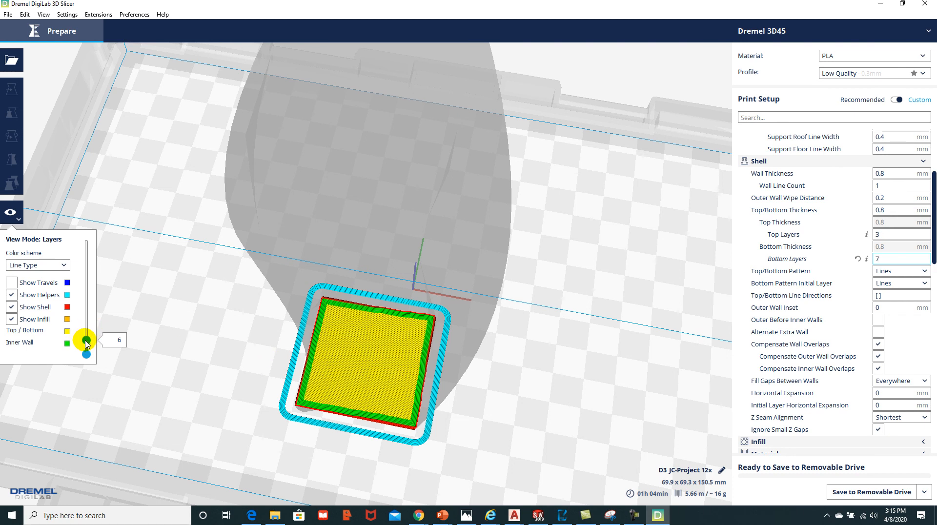
{"action": "left_click_drag", "start_coordinate": [86, 340], "coordinate": [100, 230]}
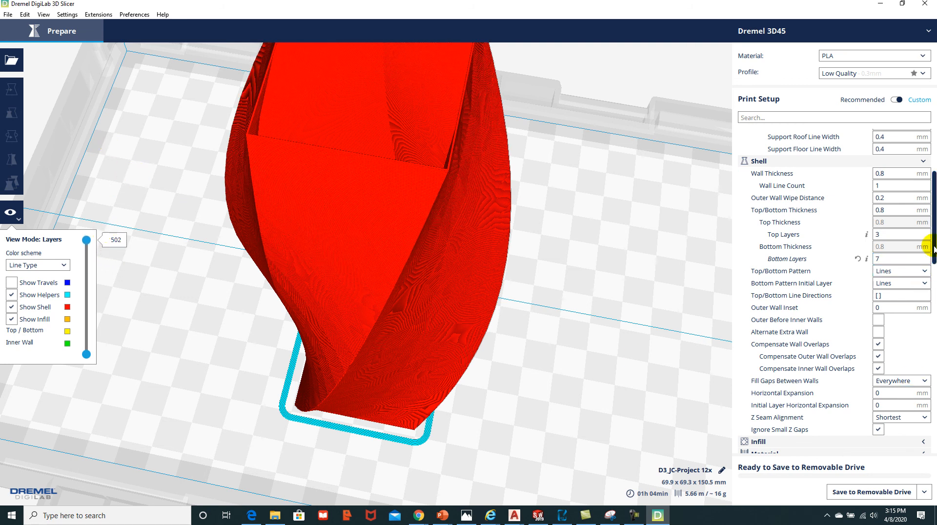
{"action": "scroll", "coordinate": [932, 248], "scroll_direction": "down", "scroll_amount": 1}
{"action": "left_click_drag", "start_coordinate": [933, 248], "coordinate": [933, 442]}
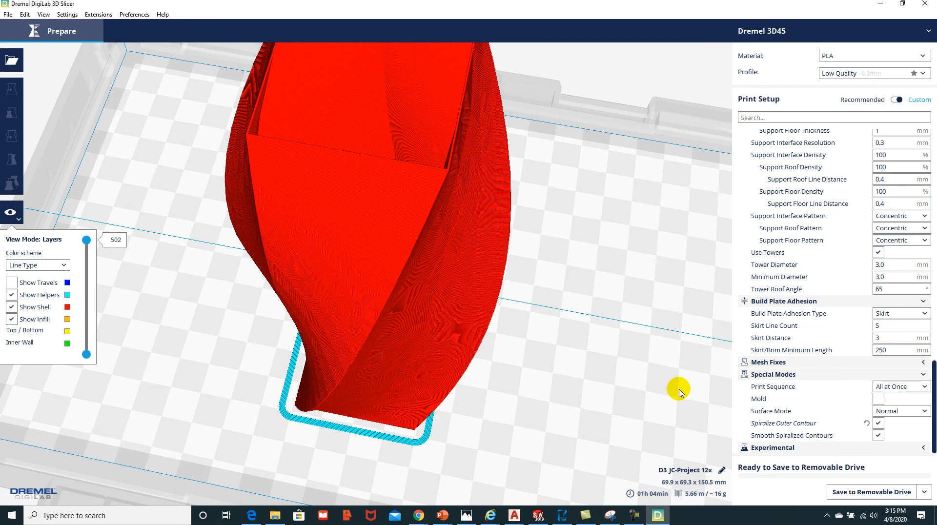
Rename the print job to JC-Project 12x and save it to the removable drive
{"action": "left_click", "coordinate": [722, 471]}
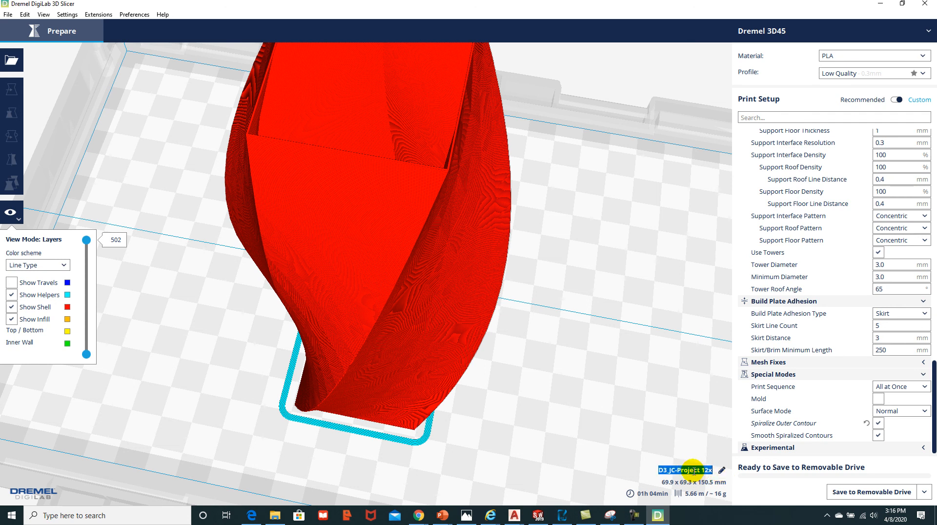
{"action": "left_click", "coordinate": [667, 469]}
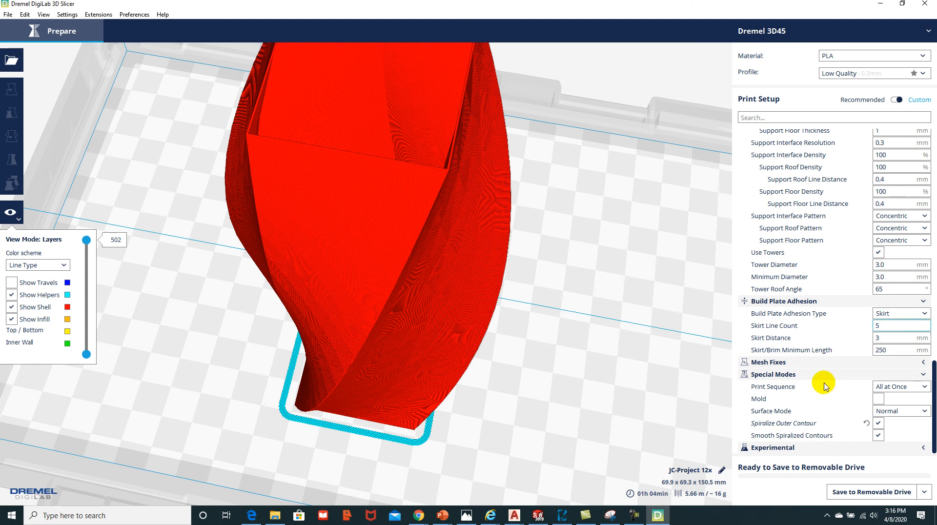
{"action": "left_click", "coordinate": [882, 493]}
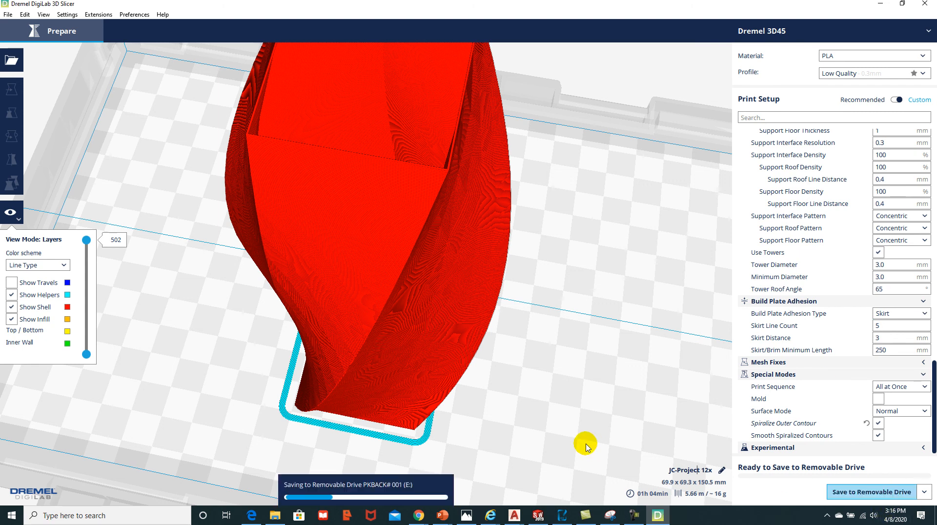